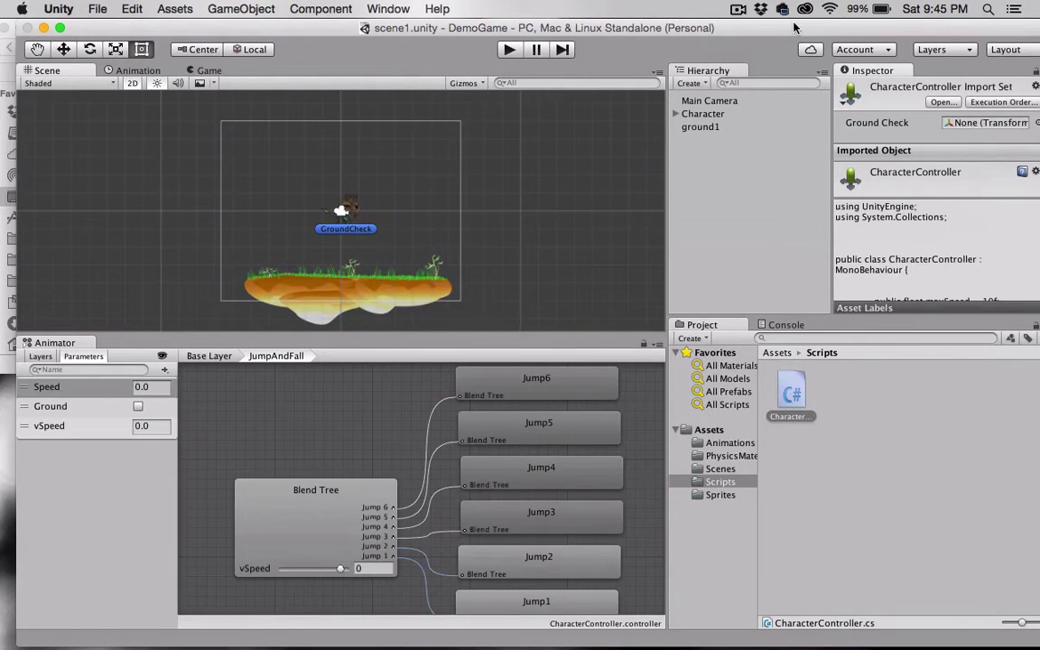
Step: Play-test the scene, walking the character left and right and jumping, then stop
{"action": "left_click", "coordinate": [509, 50]}
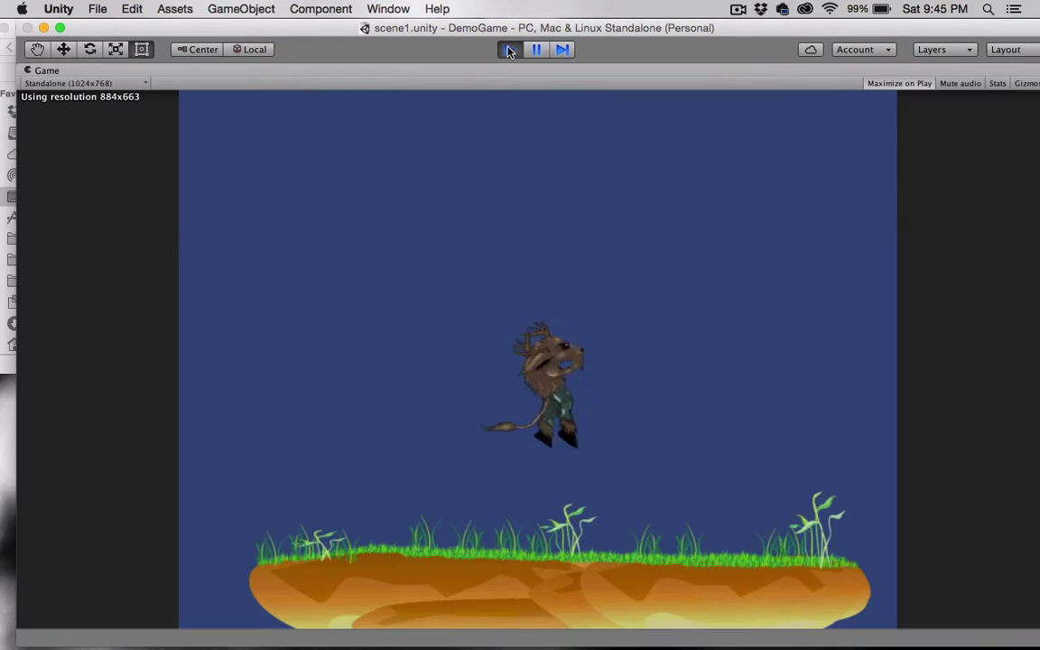
{"action": "key", "text": "Left"}
{"action": "key", "text": "Right"}
{"action": "key", "text": "space"}
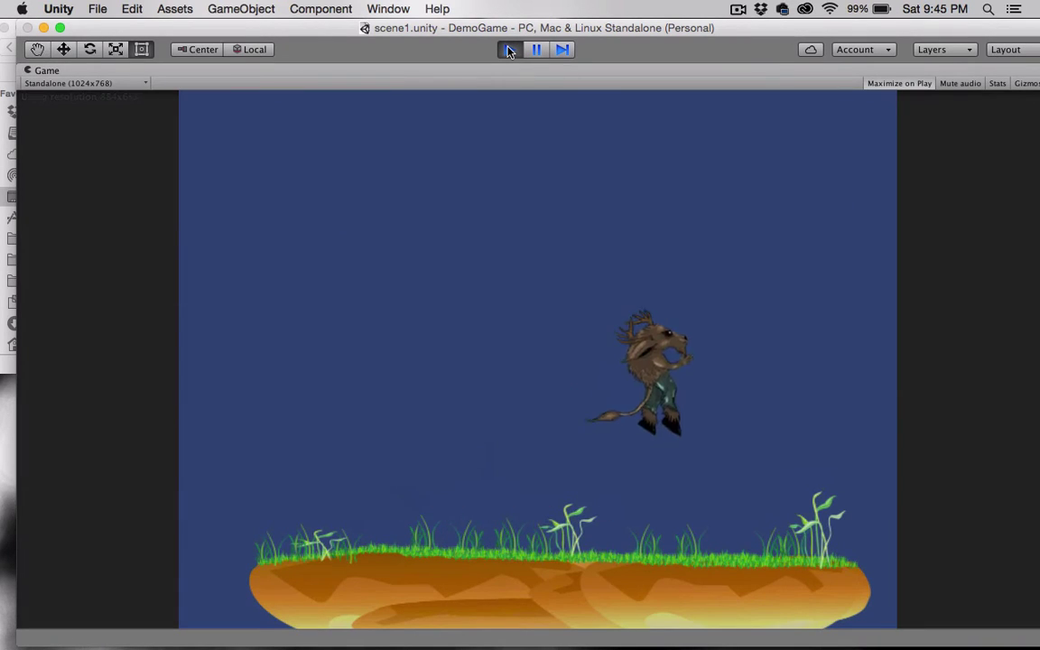
{"action": "key", "text": "Left"}
{"action": "key", "text": "space"}
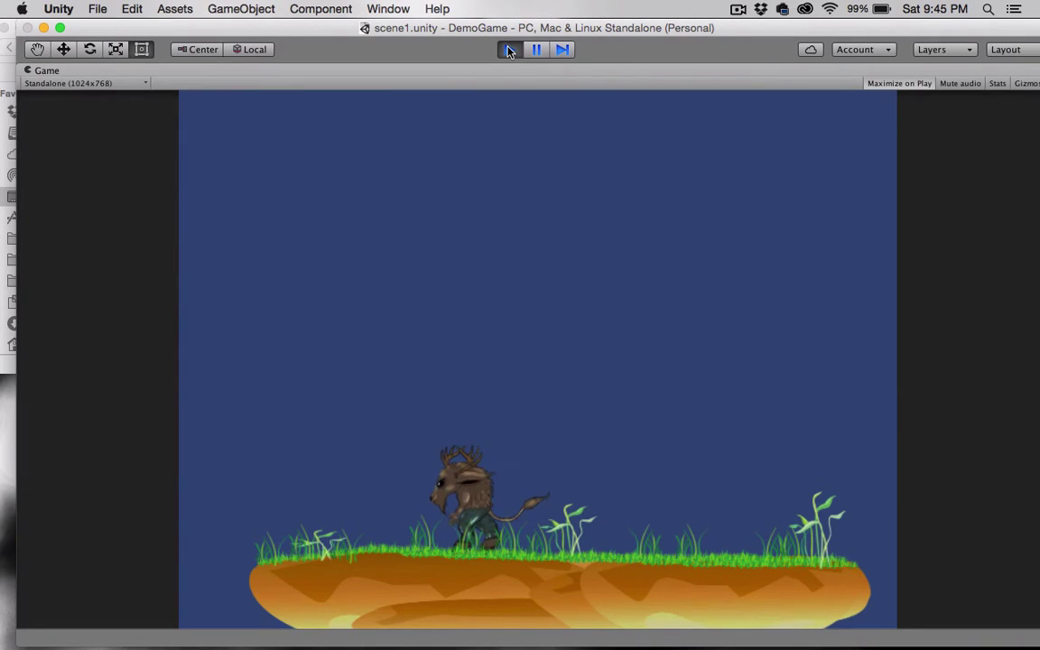
{"action": "left_click", "coordinate": [510, 50]}
Step: Drag Camera2DFollow.cs and DestroyerScript.cs from Finder into Unity's Assets > Scripts folder
{"action": "left_click_drag", "start_coordinate": [442, 30], "coordinate": [444, 70]}
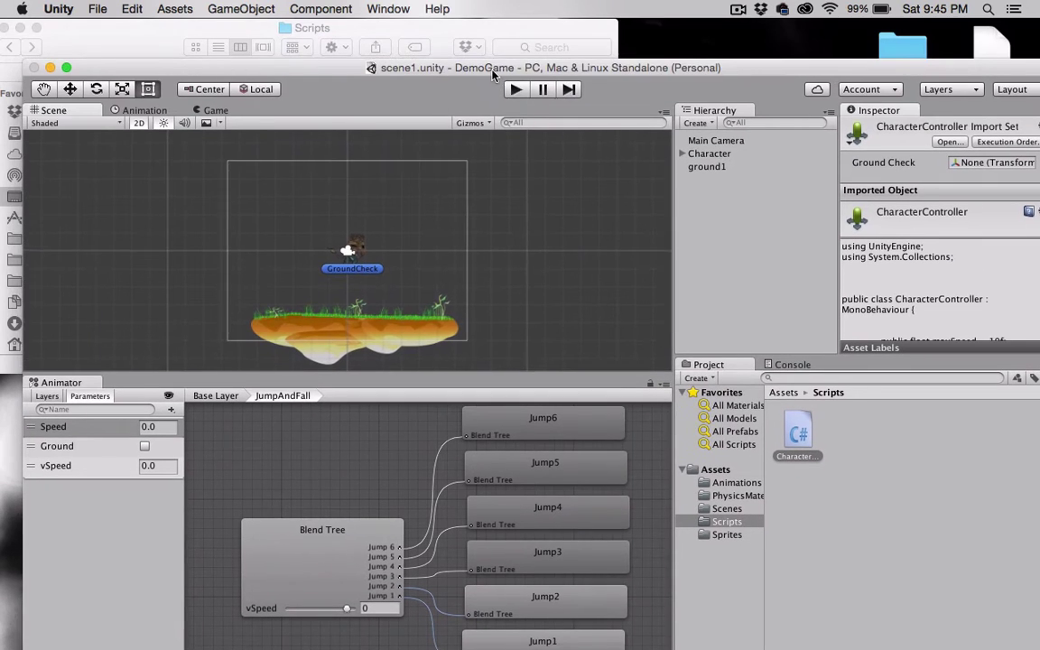
{"action": "left_click", "coordinate": [446, 26]}
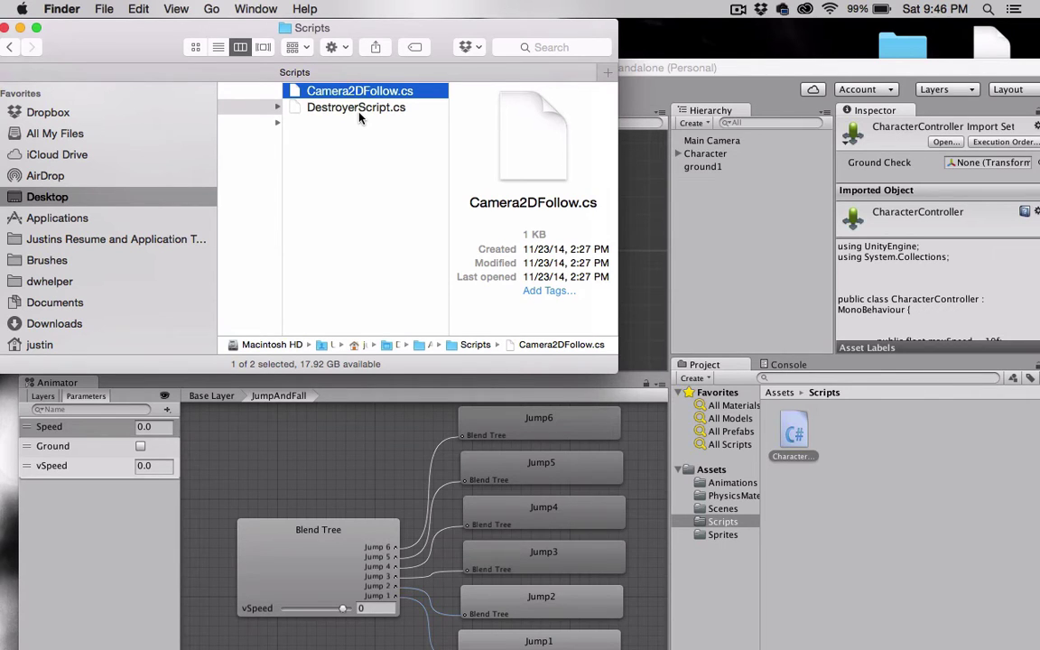
{"action": "key", "text": "Left"}
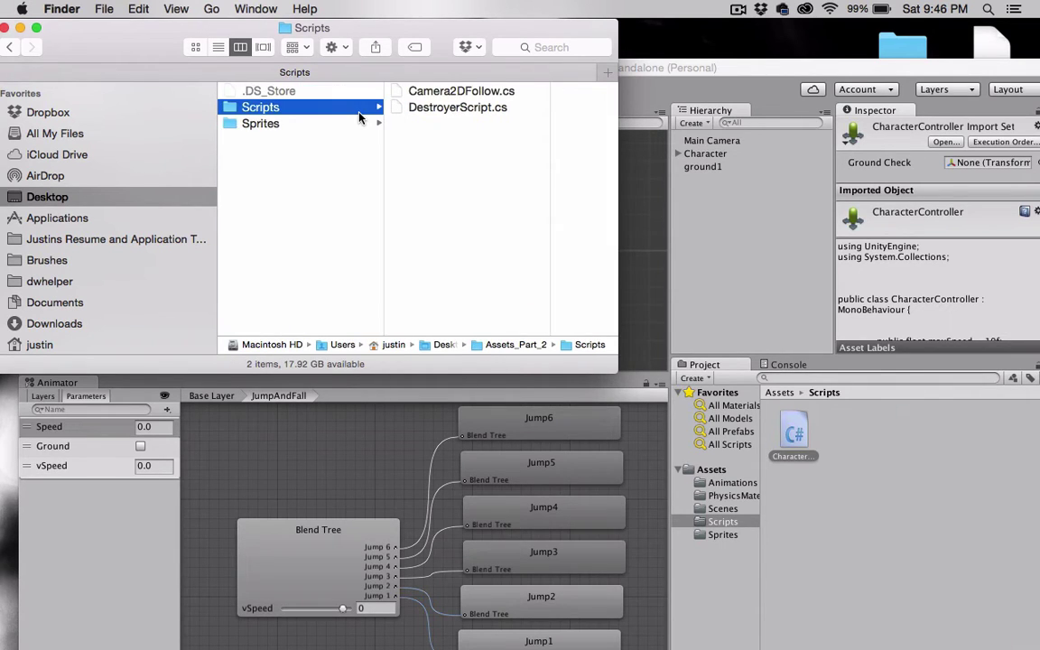
{"action": "key", "text": "Right"}
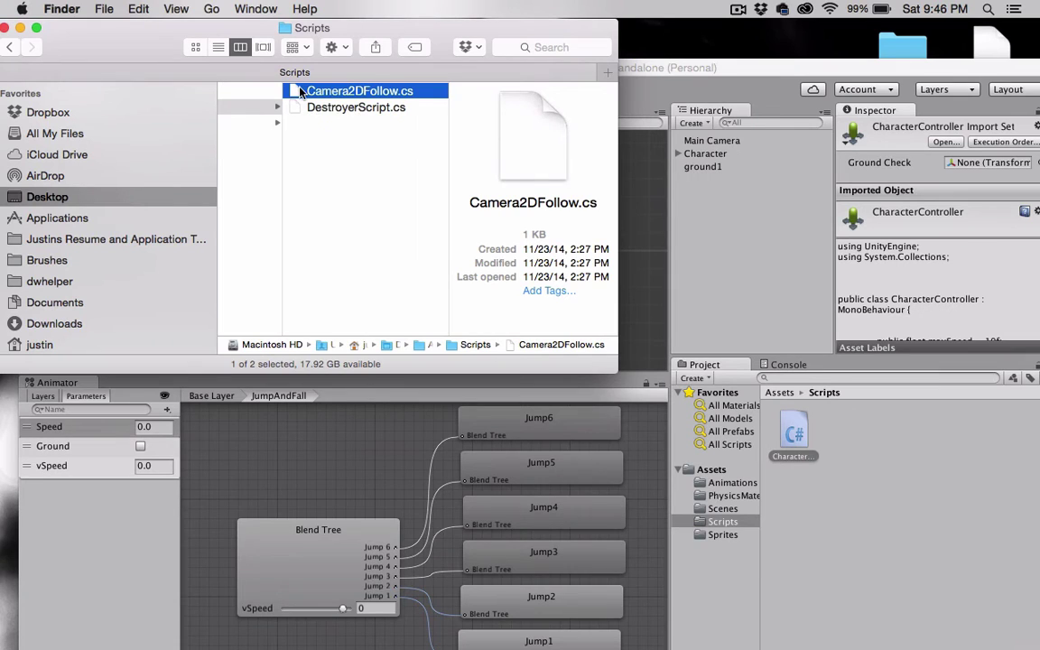
{"action": "left_click_drag", "start_coordinate": [302, 91], "coordinate": [867, 510]}
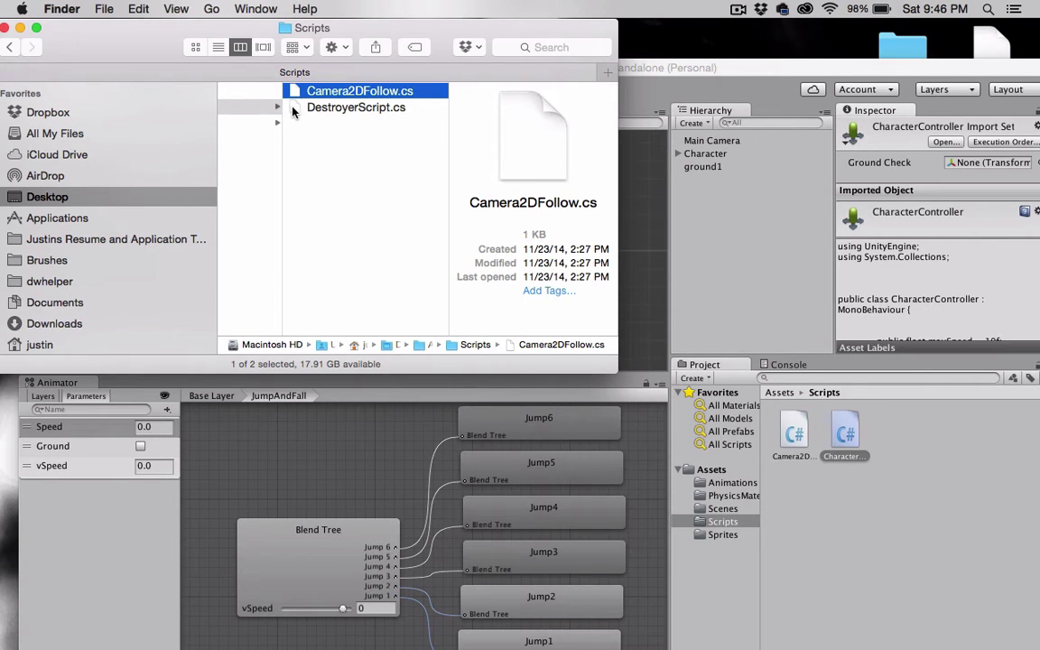
{"action": "left_click_drag", "start_coordinate": [292, 110], "coordinate": [890, 543]}
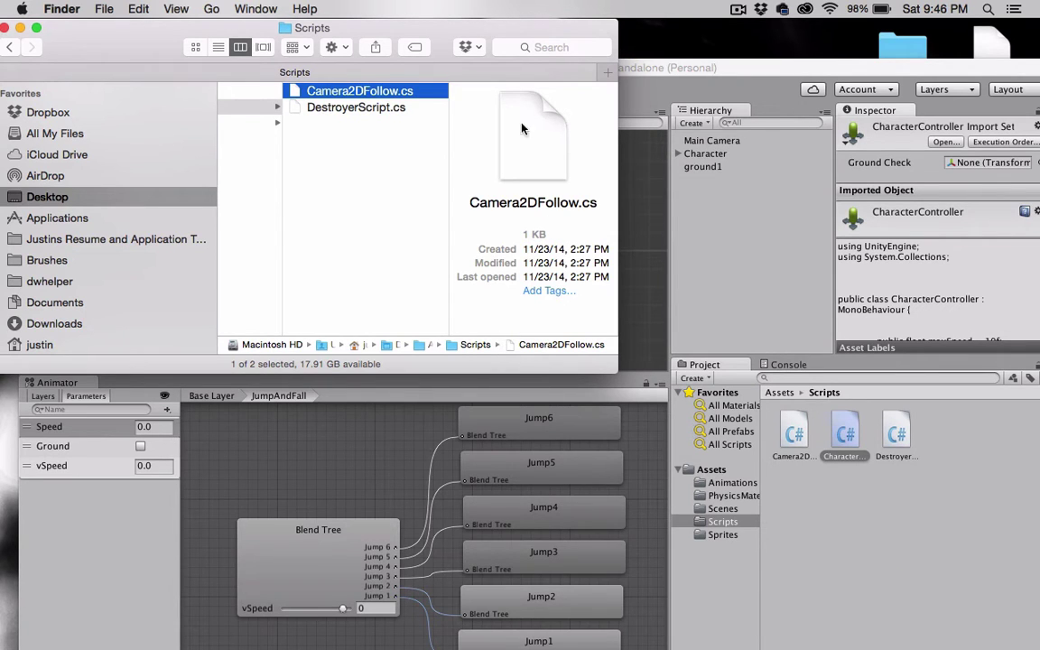
{"action": "scroll", "coordinate": [427, 174], "scroll_direction": "left", "scroll_amount": 3}
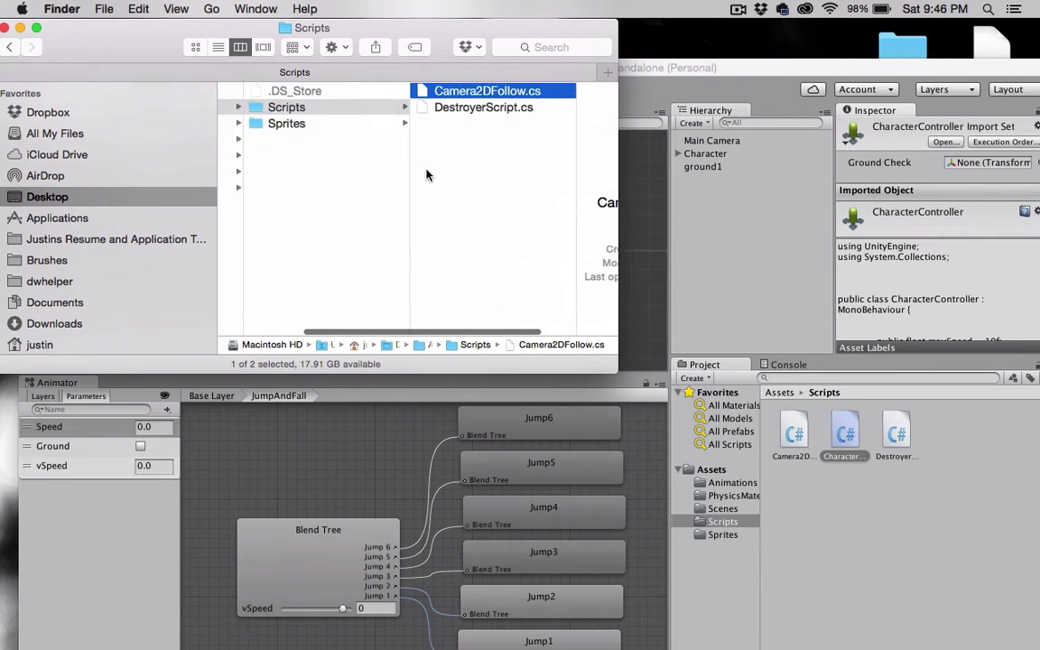
Step: Import brick1, floatingPlatform1, FloatingPlatform2 and spikes_1 PNGs into Unity's Assets > Sprites folder
{"action": "left_click", "coordinate": [312, 125]}
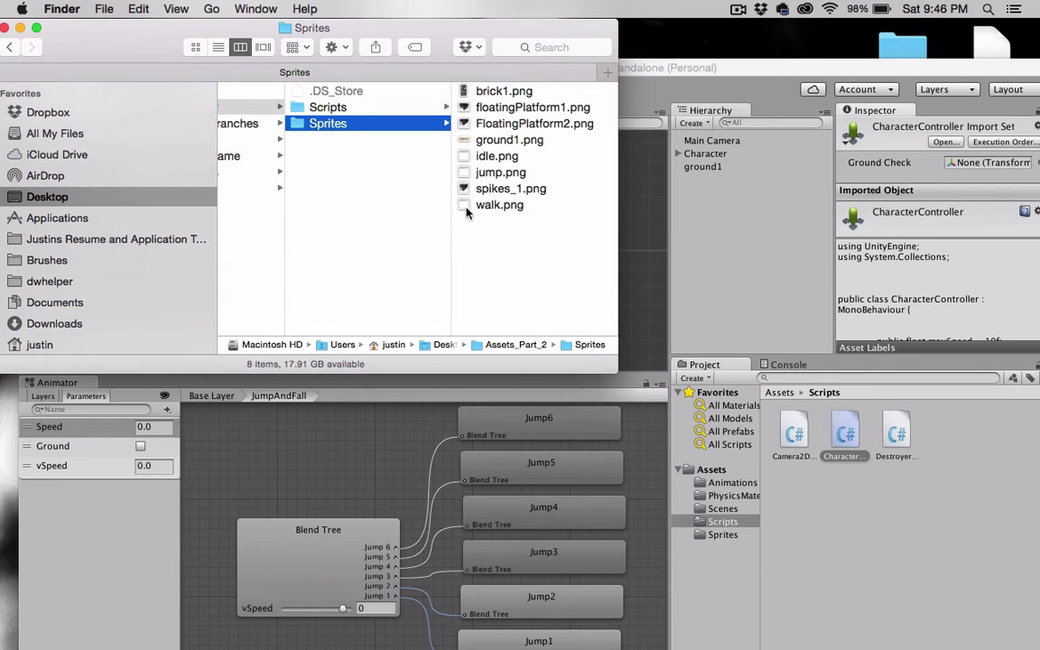
{"action": "left_click", "coordinate": [462, 91]}
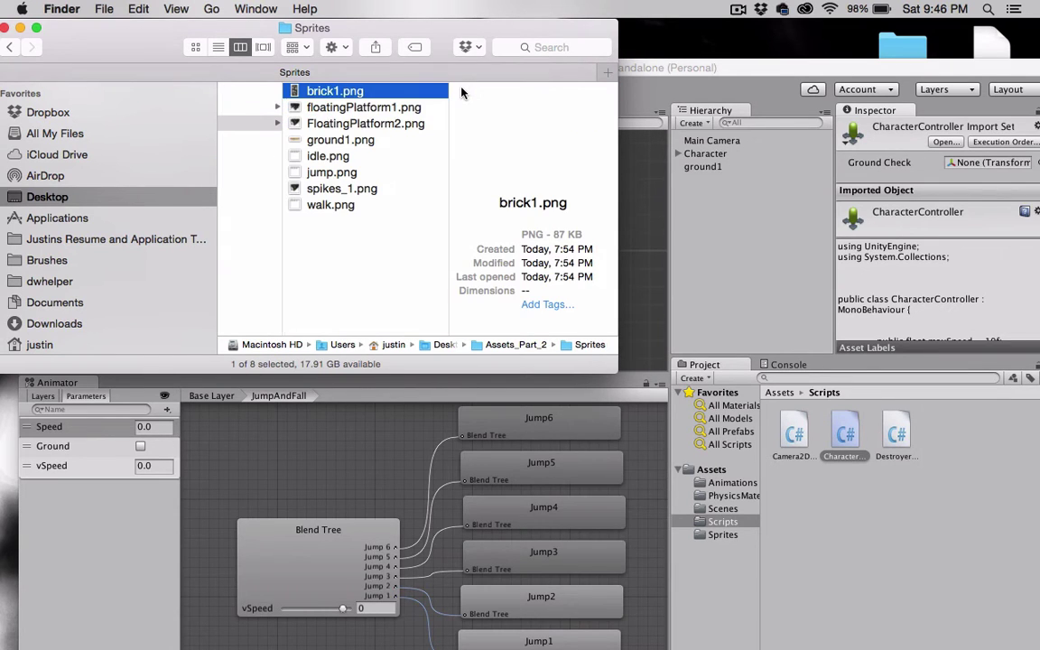
{"action": "left_click", "coordinate": [305, 108], "text": "shift"}
{"action": "left_click", "coordinate": [311, 123], "text": "shift"}
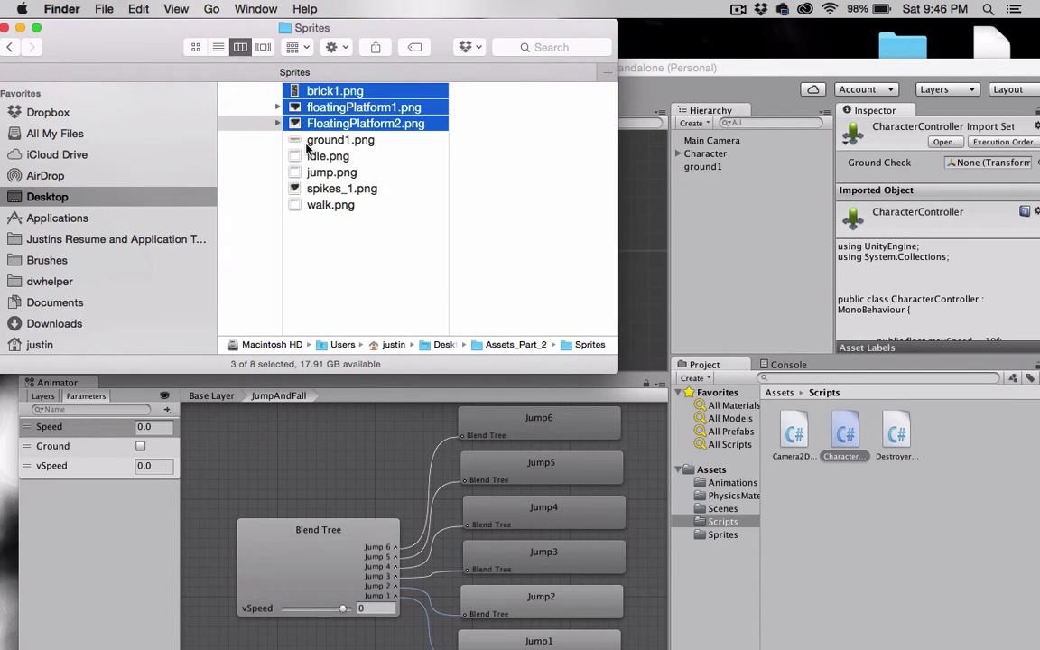
{"action": "left_click", "coordinate": [296, 188], "text": "super"}
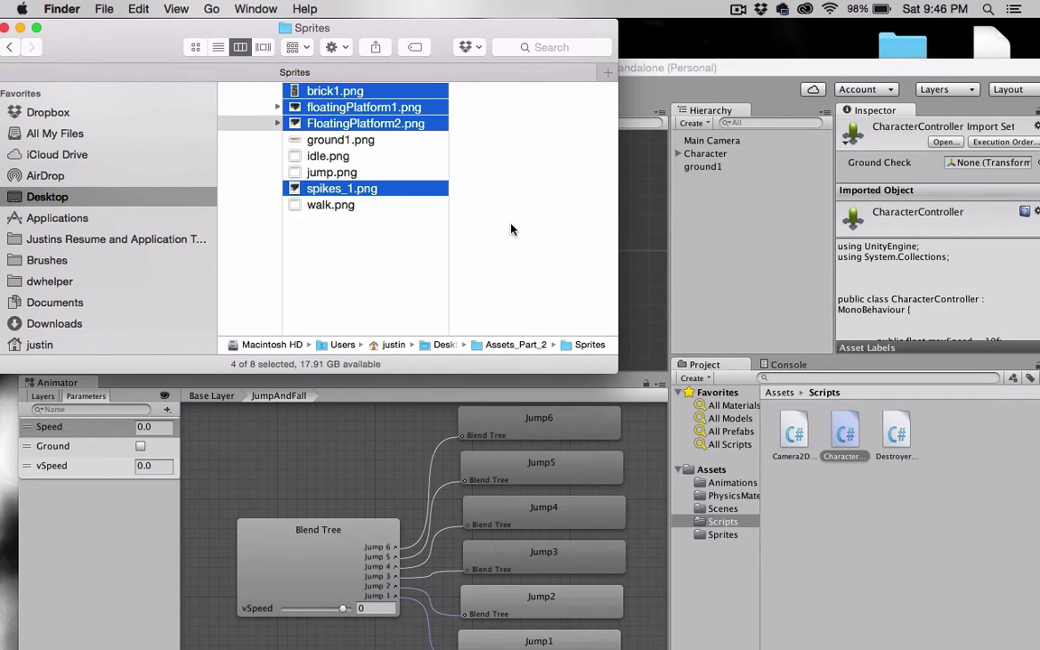
{"action": "left_click", "coordinate": [710, 536]}
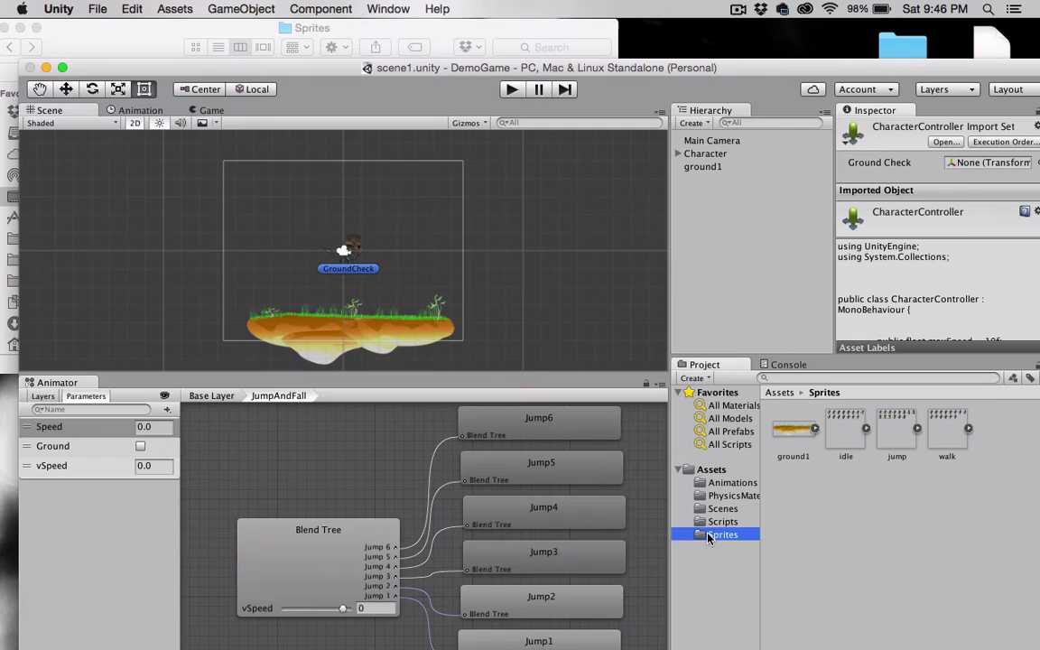
{"action": "key", "text": "super+Tab"}
{"action": "left_click_drag", "start_coordinate": [292, 118], "coordinate": [564, 439]}
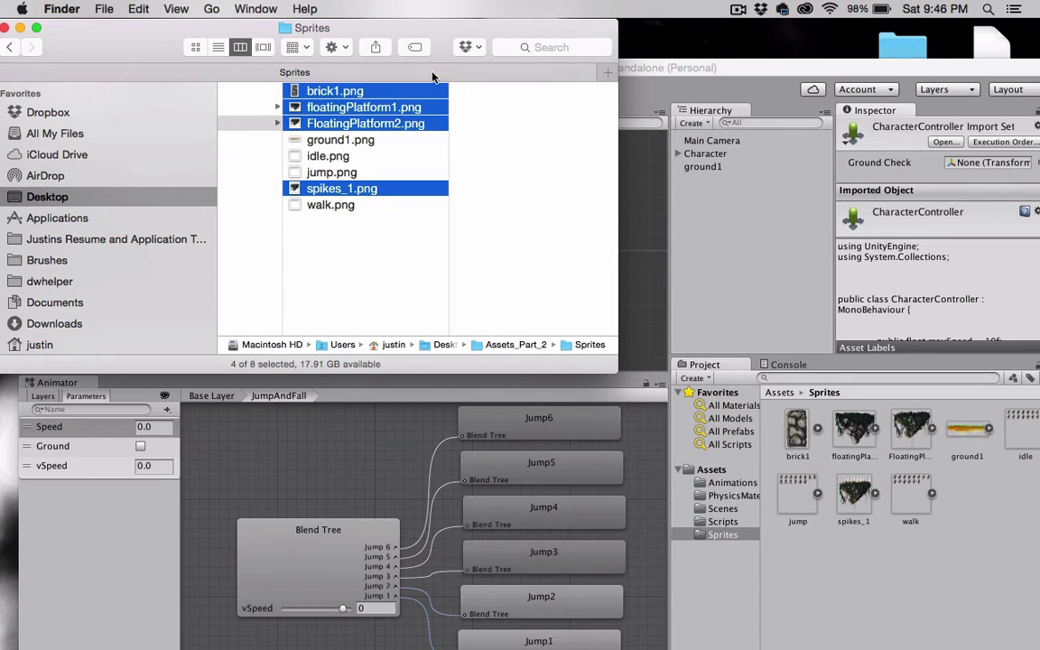
{"action": "left_click", "coordinate": [650, 69]}
Step: Delete the ground1 platform from the scene
{"action": "left_click_drag", "start_coordinate": [650, 69], "coordinate": [632, 29]}
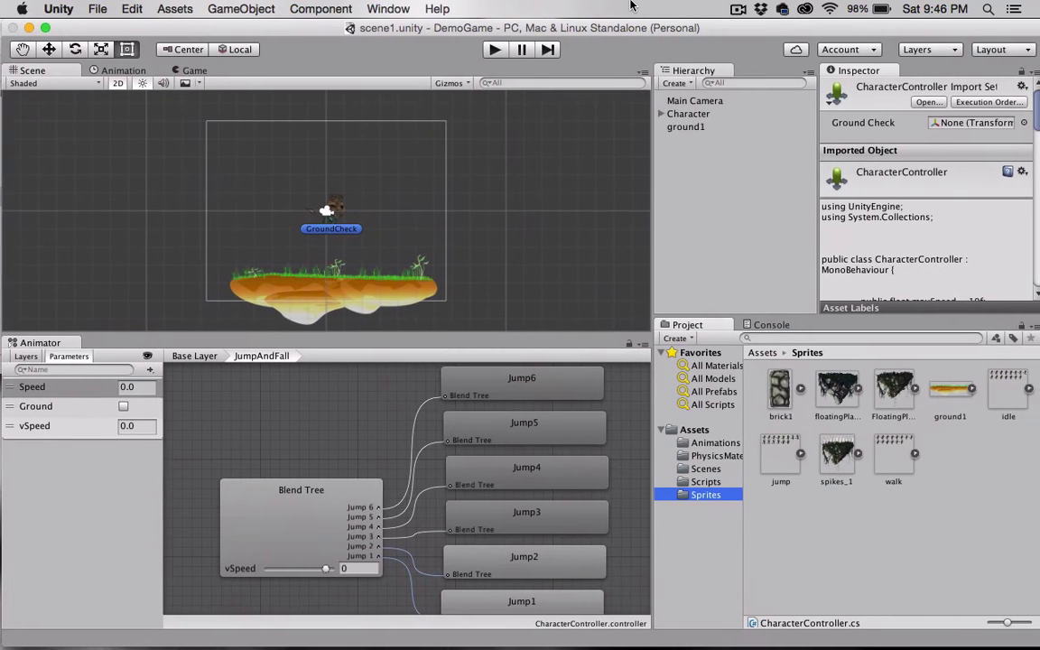
{"action": "left_click", "coordinate": [302, 289]}
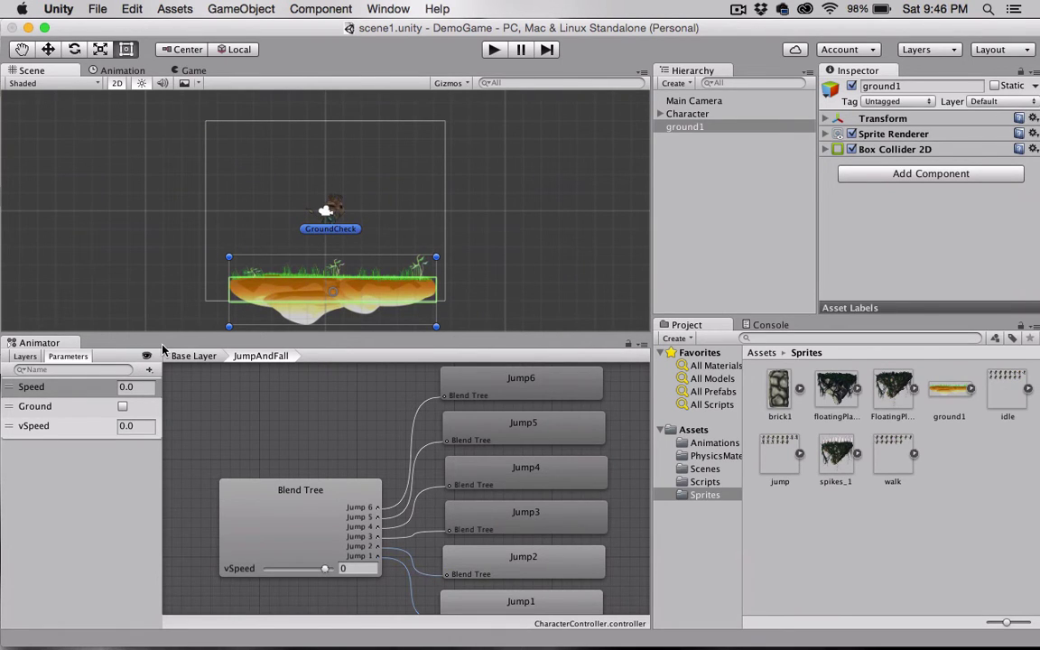
{"action": "key", "text": "super+BackSpace"}
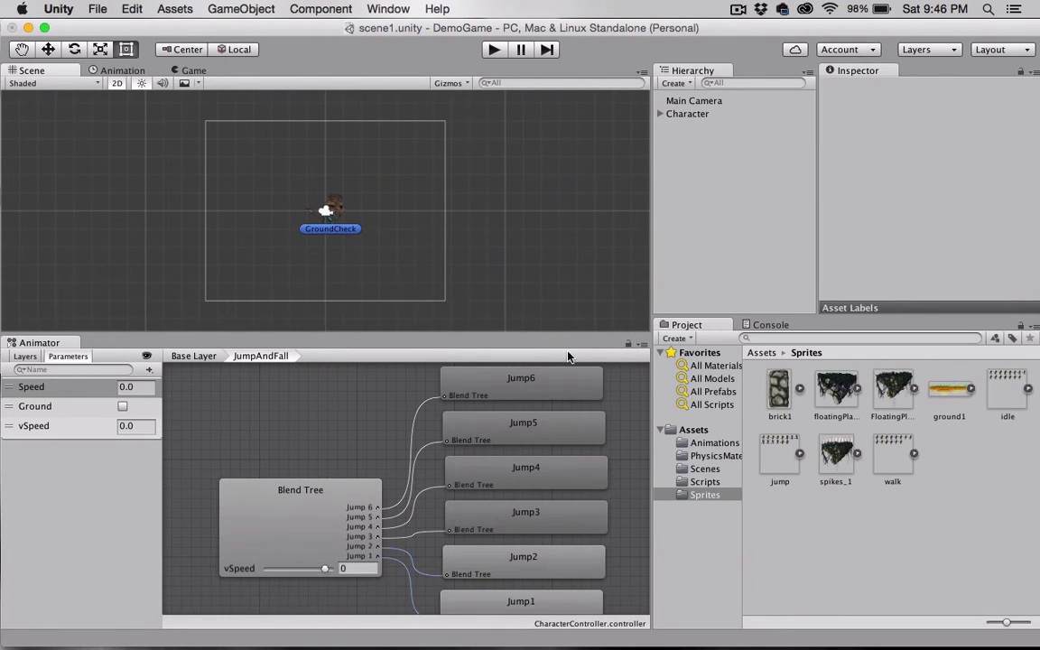
Step: Place floatingPlatform1 in the scene, enlarged and positioned left of the character
{"action": "left_click", "coordinate": [837, 389]}
{"action": "left_click_drag", "start_coordinate": [837, 386], "coordinate": [327, 287]}
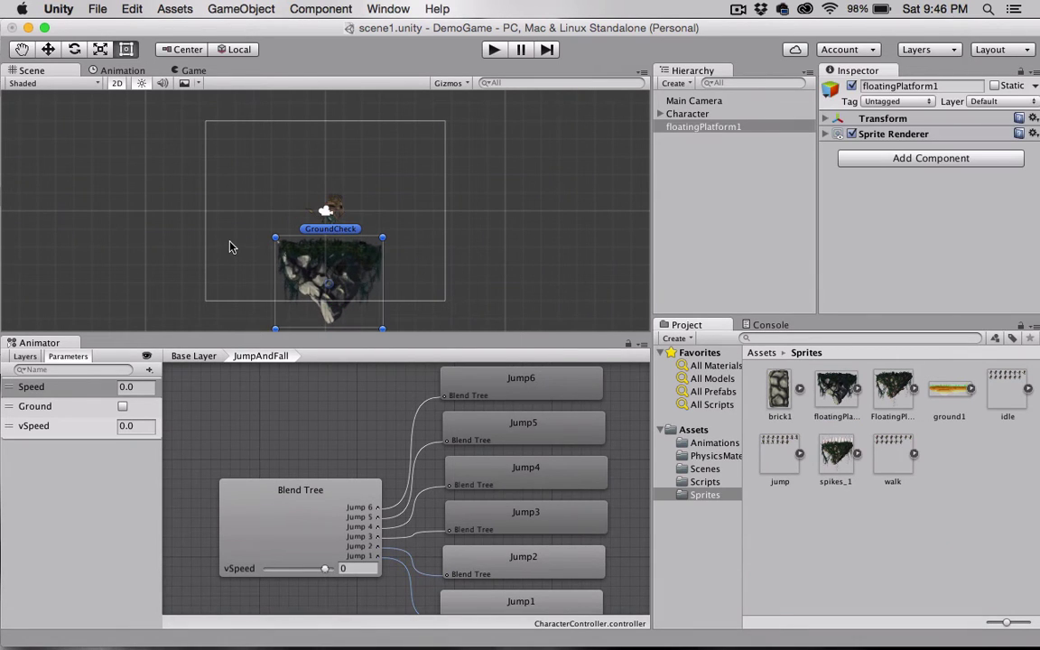
{"action": "left_click_drag", "start_coordinate": [276, 238], "coordinate": [159, 153]}
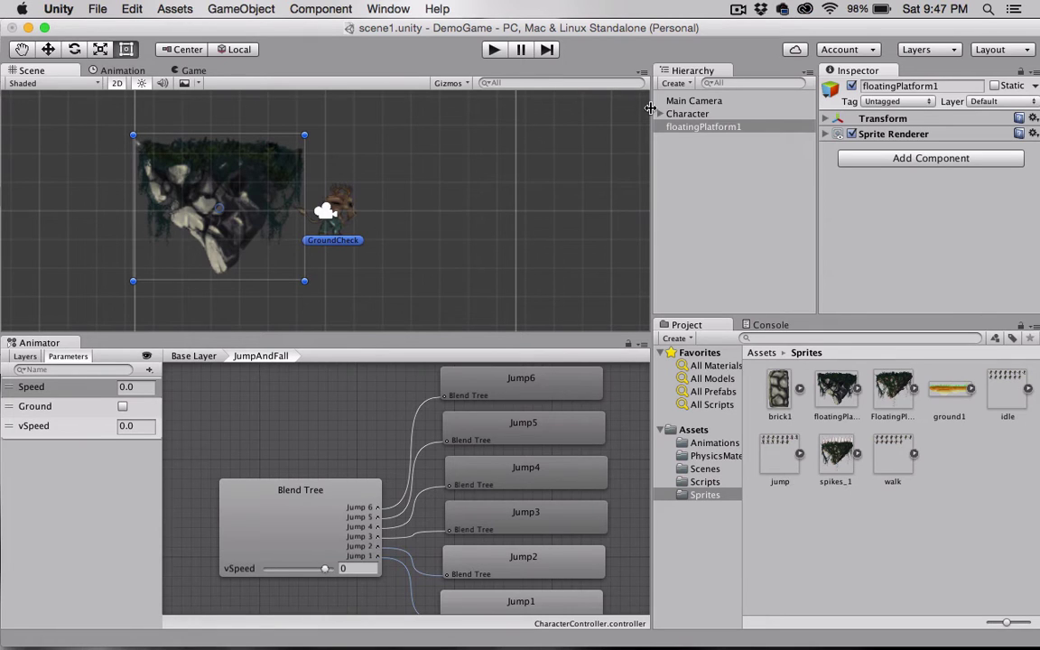
Step: Add a Physics 2D Edge Collider 2D to floatingPlatform1 and nudge the platform slightly right and down
{"action": "left_click", "coordinate": [911, 160]}
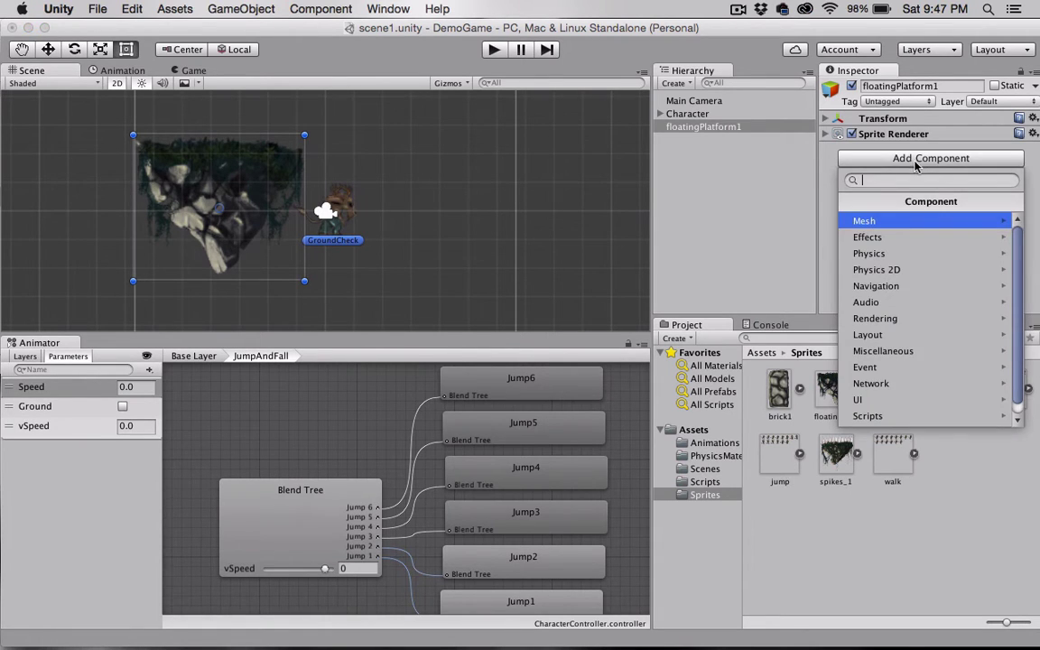
{"action": "left_click", "coordinate": [872, 269]}
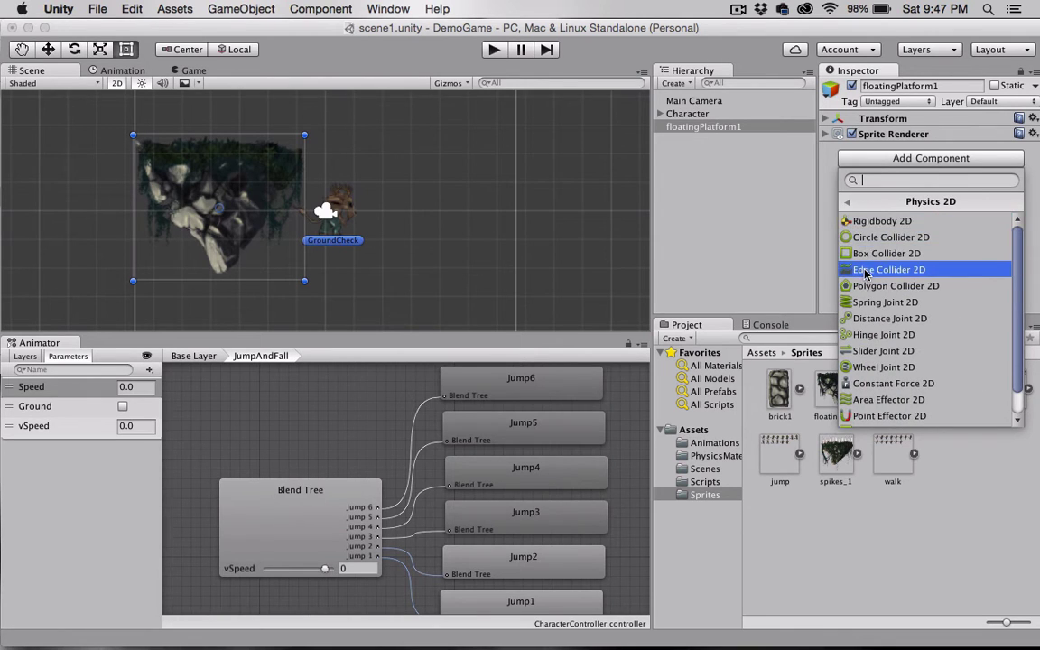
{"action": "left_click", "coordinate": [880, 269]}
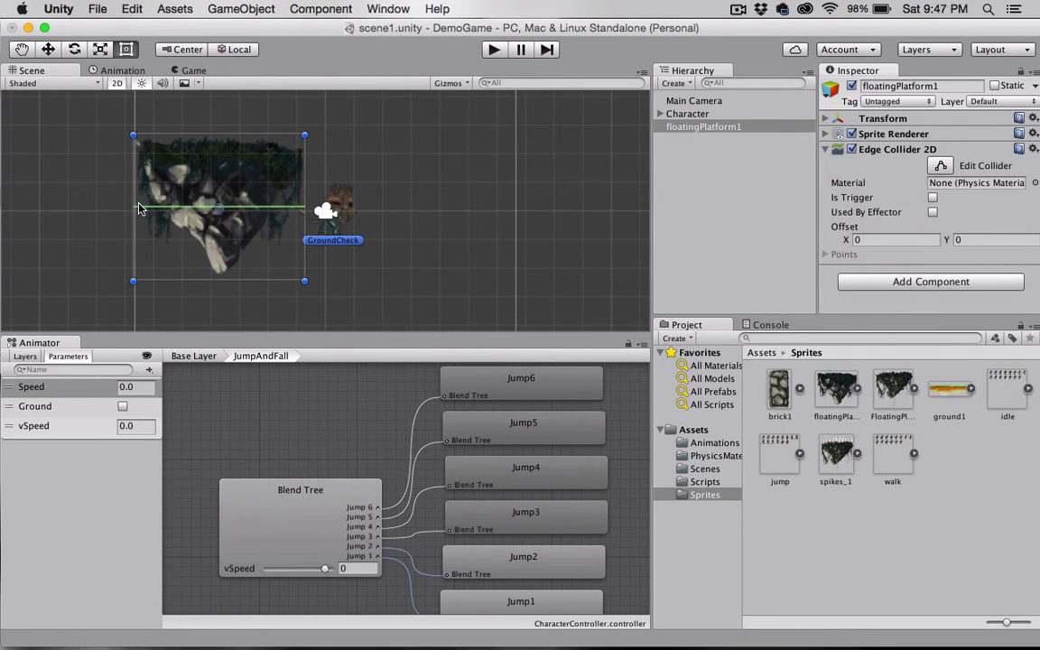
{"action": "left_click_drag", "start_coordinate": [150, 212], "coordinate": [162, 215]}
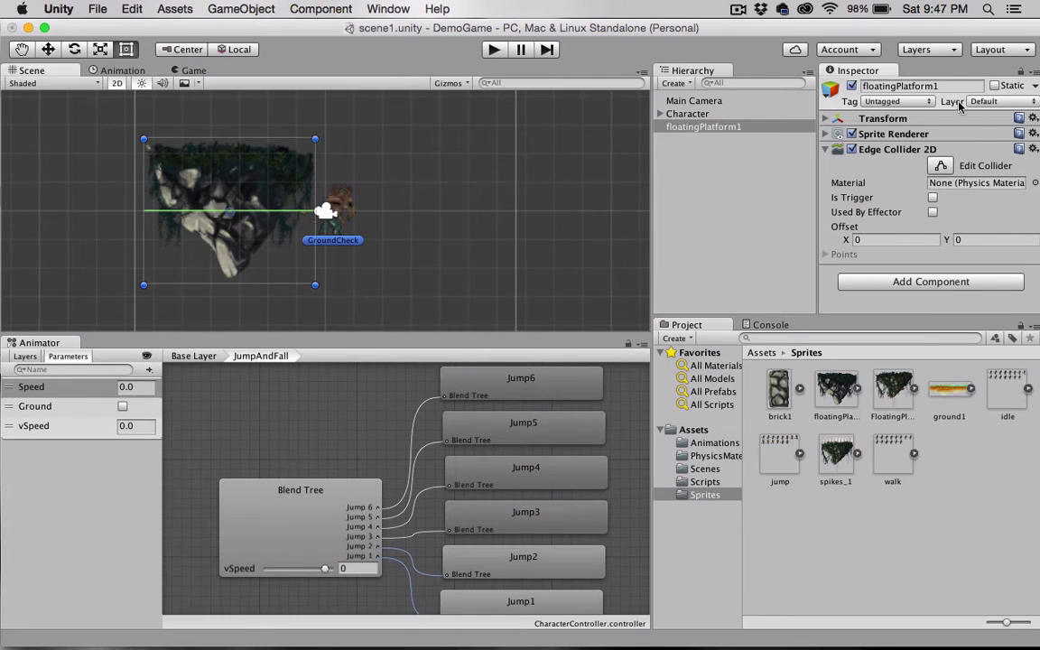
Step: Drag the edge collider's points to trace floatingPlatform1's top, sloping sides and lower edge
{"action": "left_click", "coordinate": [941, 165]}
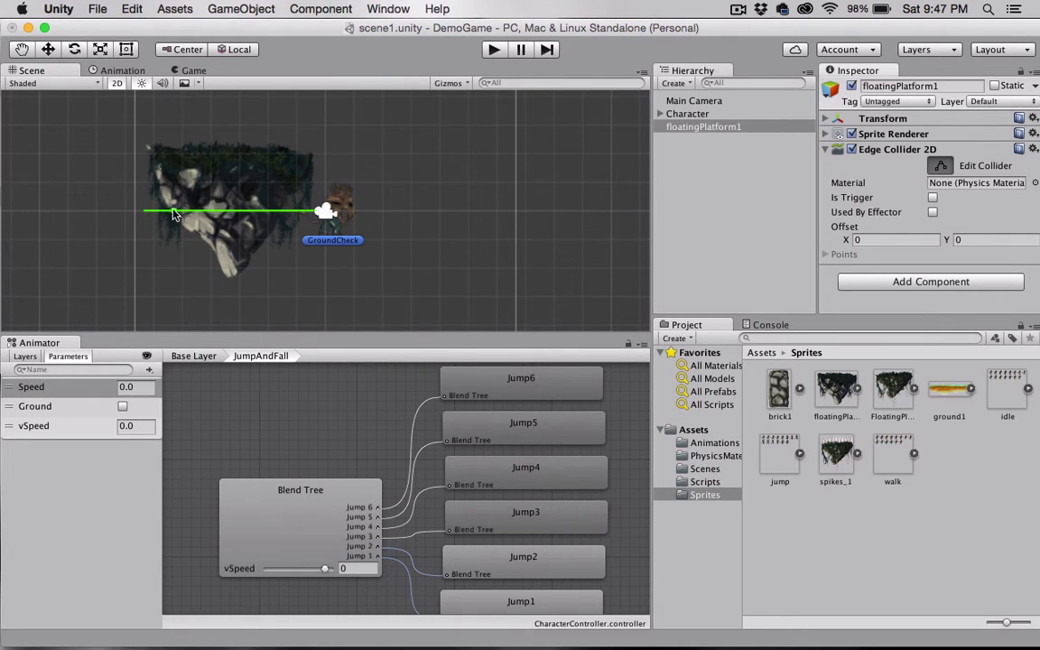
{"action": "left_click_drag", "start_coordinate": [175, 212], "coordinate": [308, 167]}
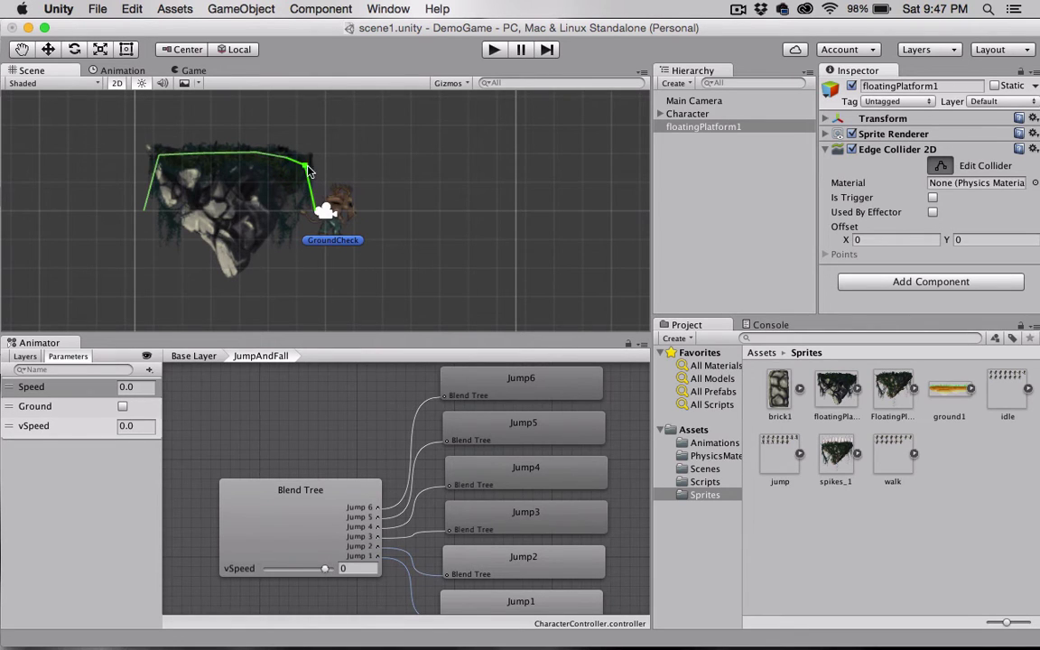
{"action": "left_click_drag", "start_coordinate": [316, 214], "coordinate": [158, 320]}
{"action": "left_click_drag", "start_coordinate": [277, 196], "coordinate": [169, 187]}
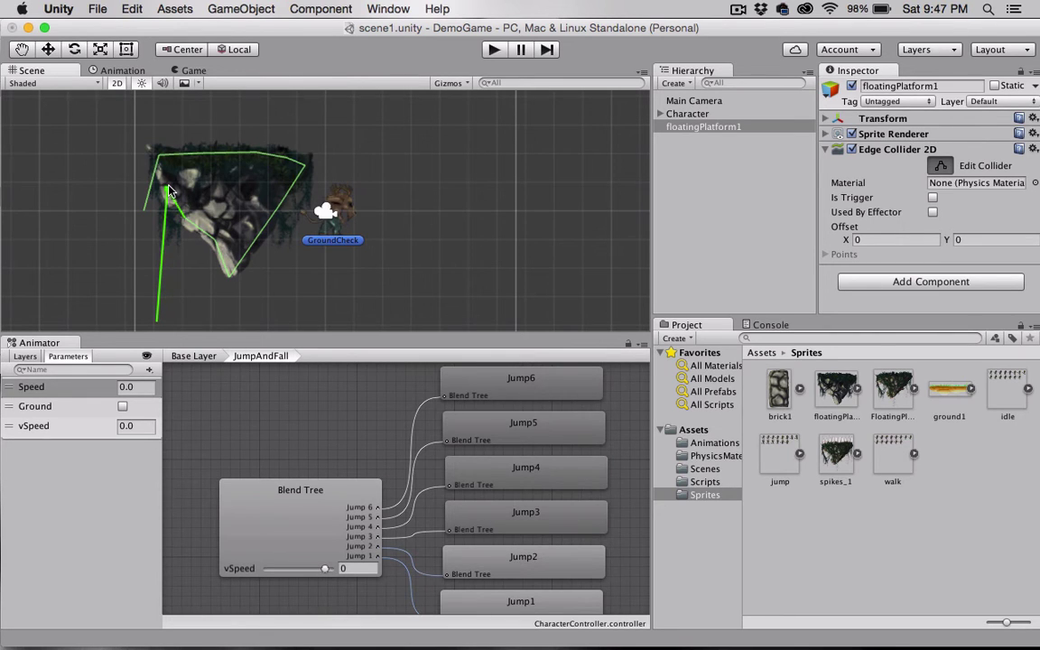
{"action": "left_click_drag", "start_coordinate": [156, 324], "coordinate": [159, 156]}
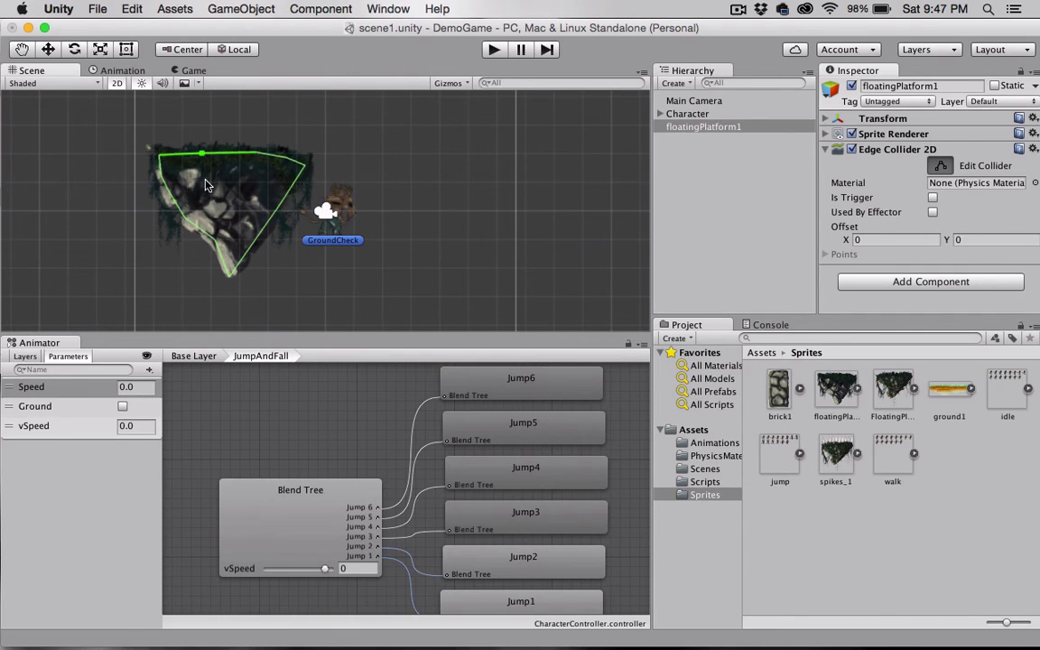
Step: Move floatingPlatform1 under the character and play-test walking right and left on it
{"action": "left_click", "coordinate": [941, 166]}
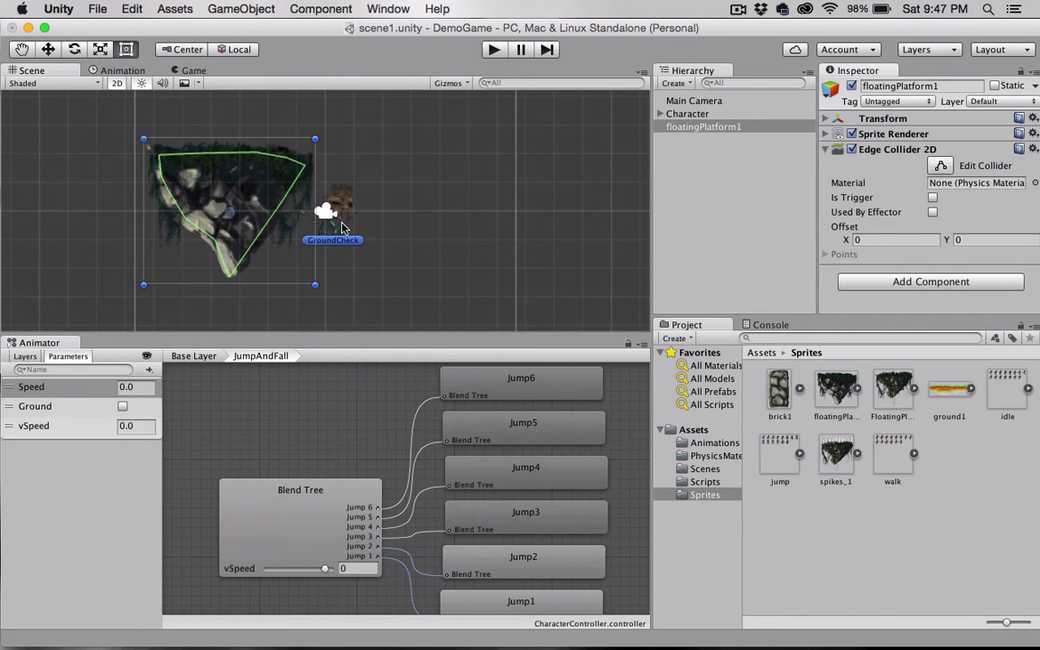
{"action": "left_click_drag", "start_coordinate": [217, 190], "coordinate": [326, 310]}
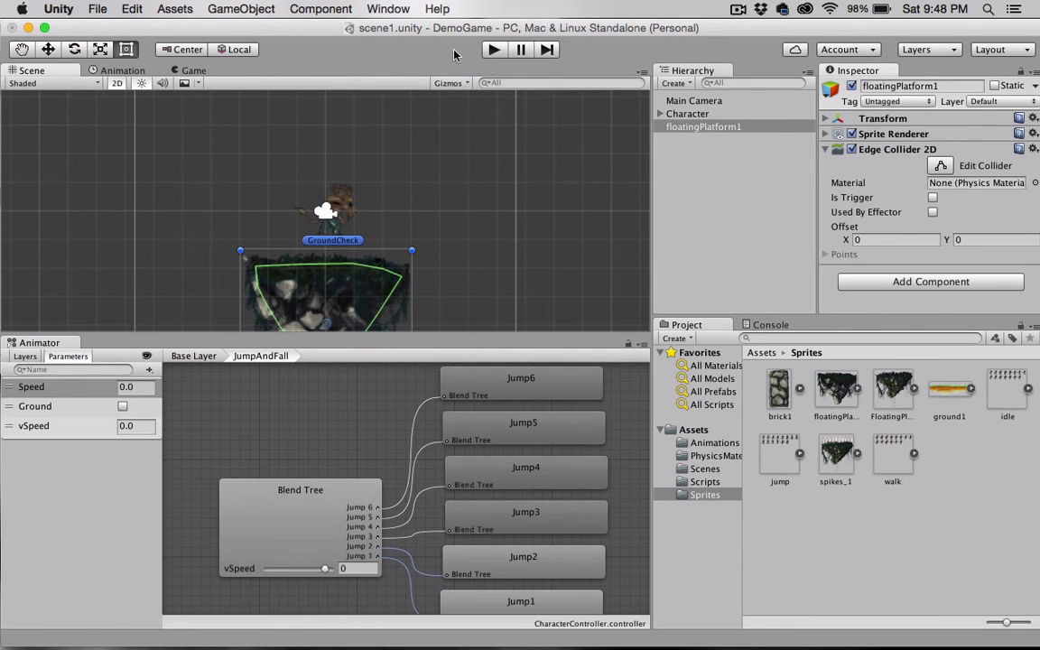
{"action": "left_click", "coordinate": [492, 49]}
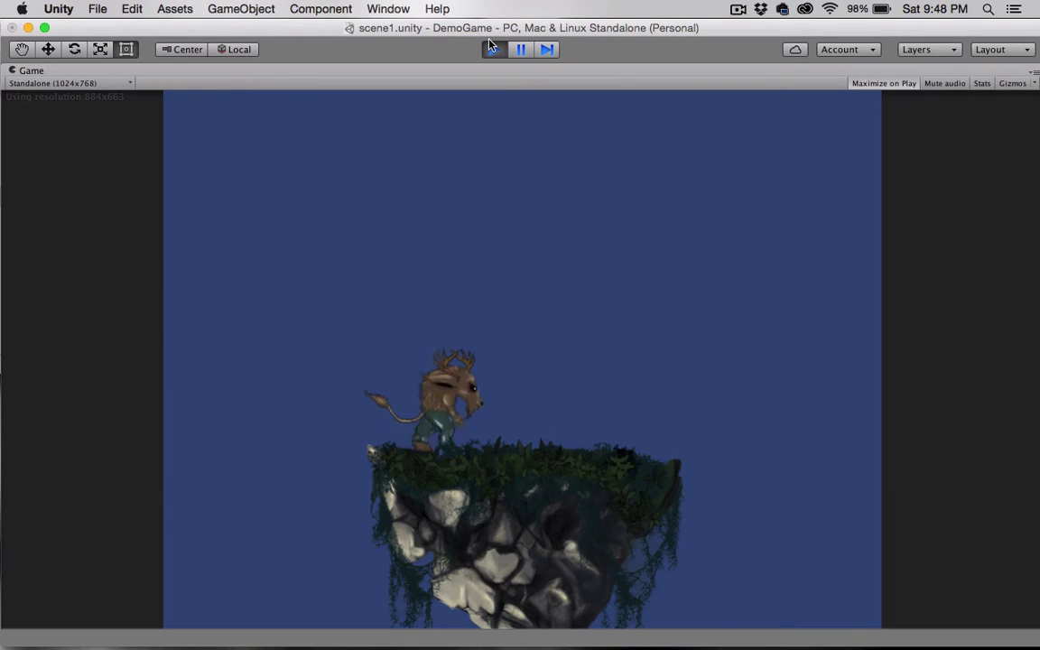
{"action": "key", "text": "Right"}
{"action": "key", "text": "Left"}
{"action": "key", "text": "Right"}
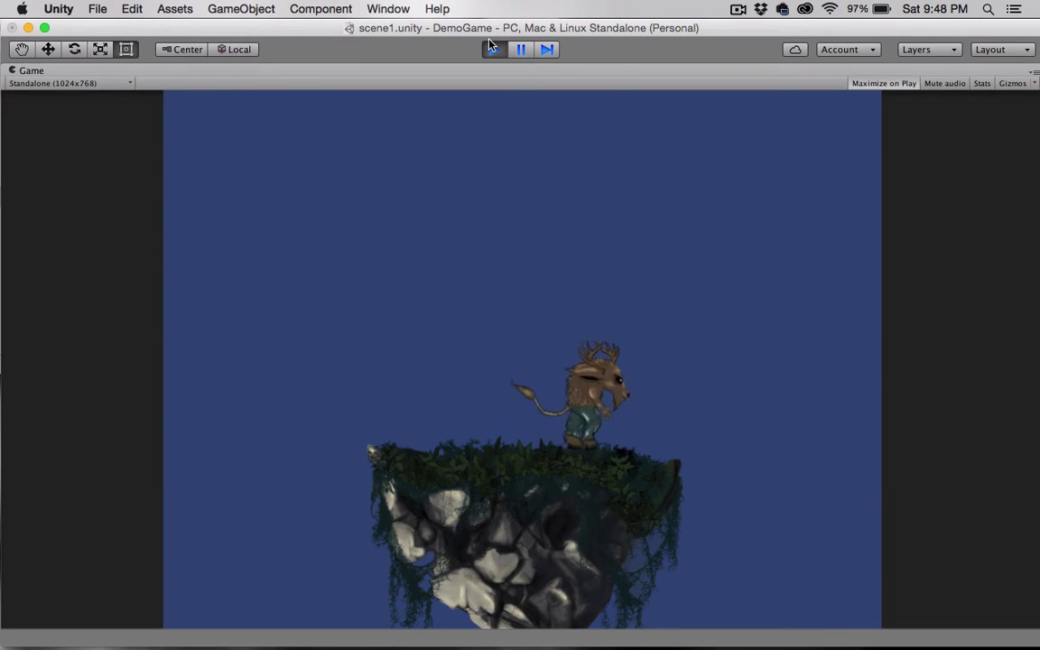
{"action": "left_click", "coordinate": [493, 51]}
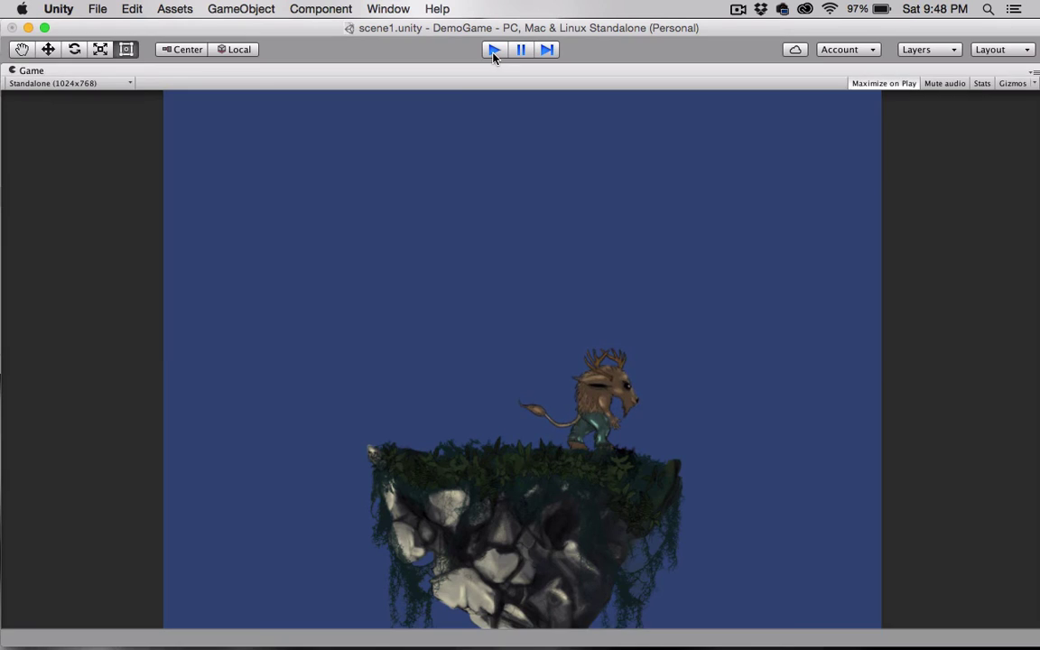
Step: Attach the Camera2DFollow script to Main Camera with its Target set to Character
{"action": "left_click_drag", "start_coordinate": [461, 31], "coordinate": [439, 31]}
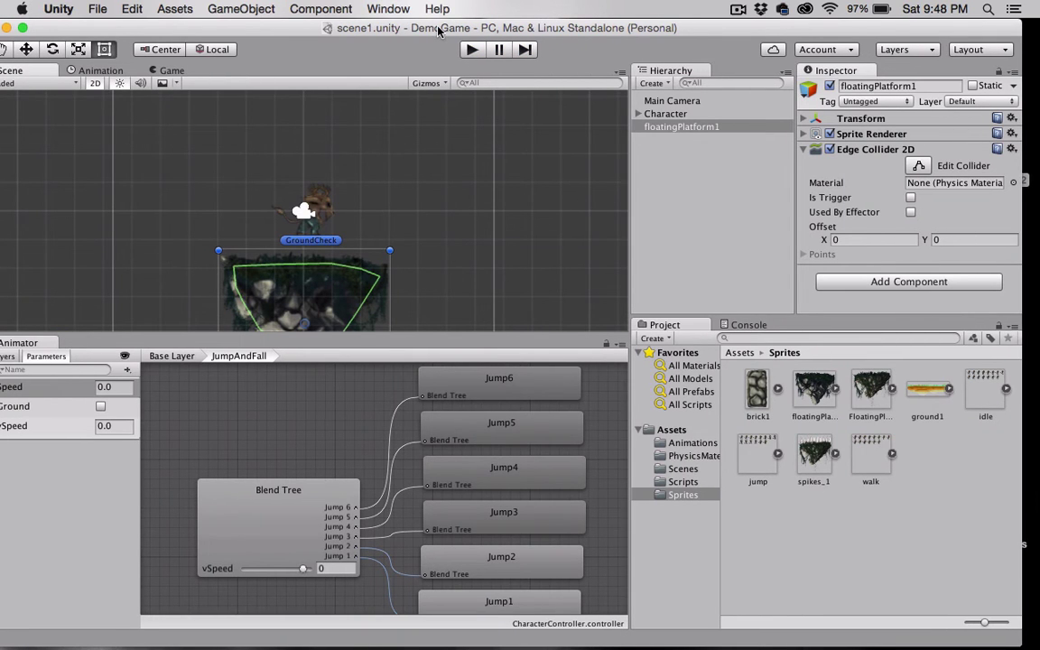
{"action": "left_click", "coordinate": [665, 103]}
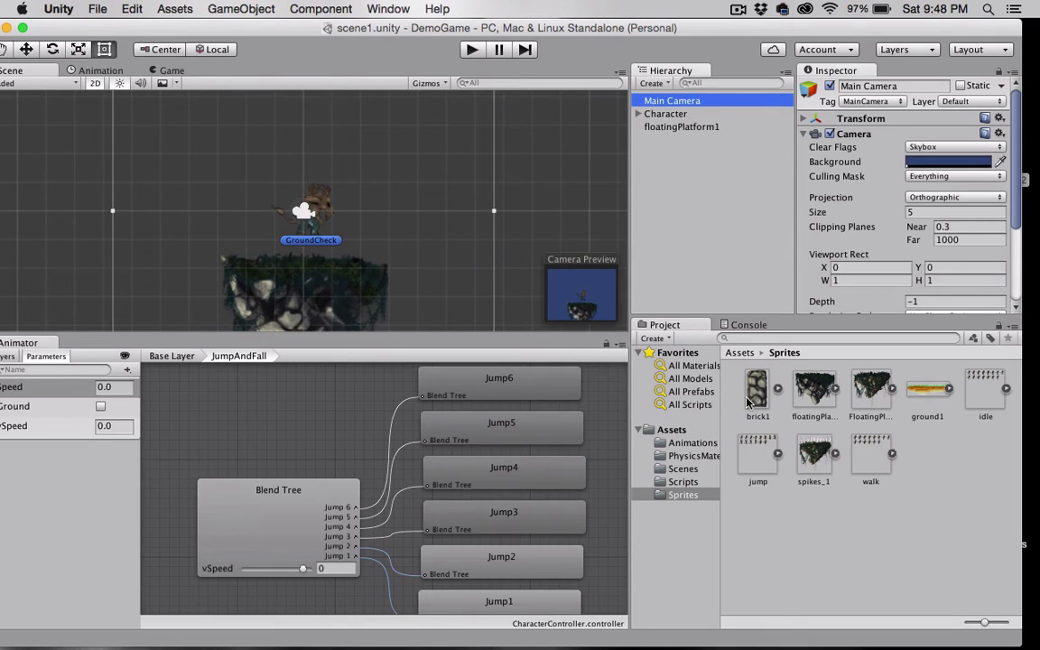
{"action": "left_click", "coordinate": [664, 484]}
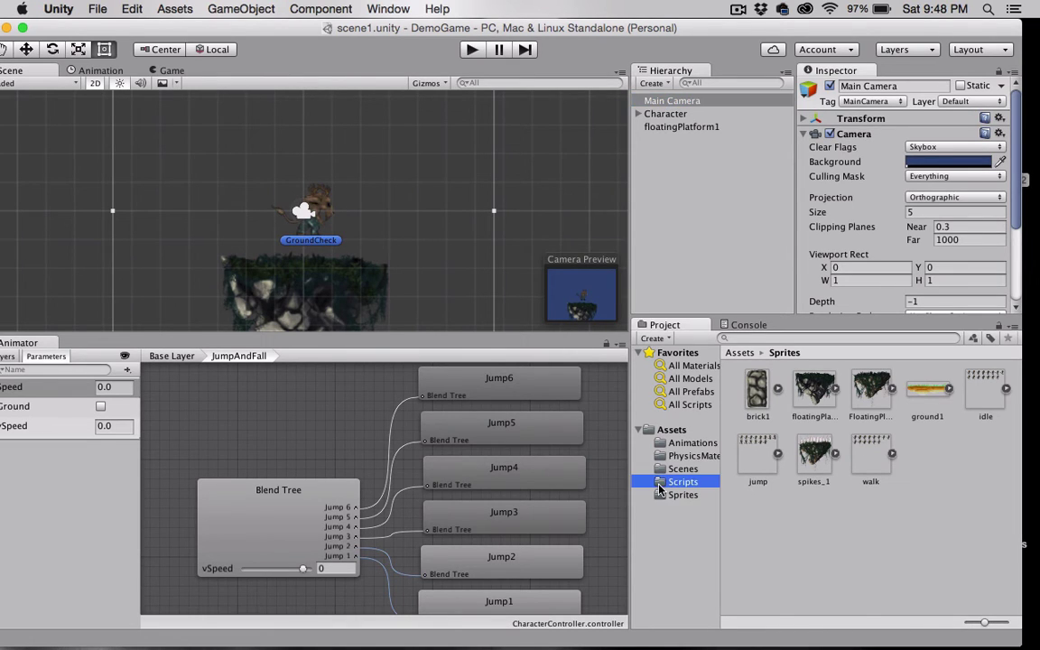
{"action": "left_click_drag", "start_coordinate": [755, 395], "coordinate": [669, 105]}
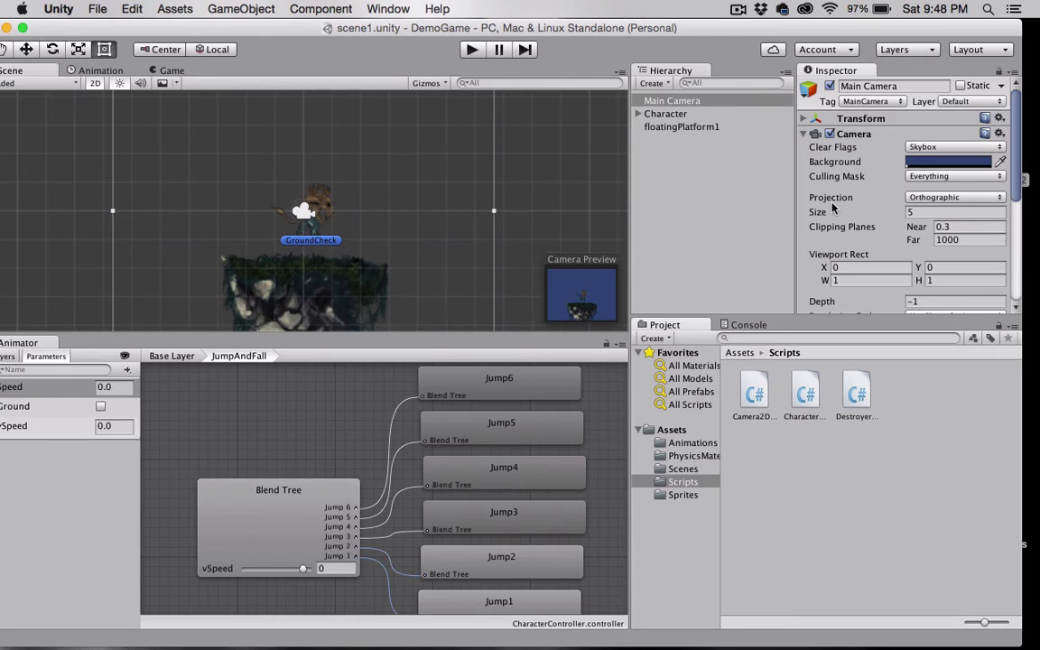
{"action": "scroll", "coordinate": [833, 208], "scroll_direction": "down", "scroll_amount": 10}
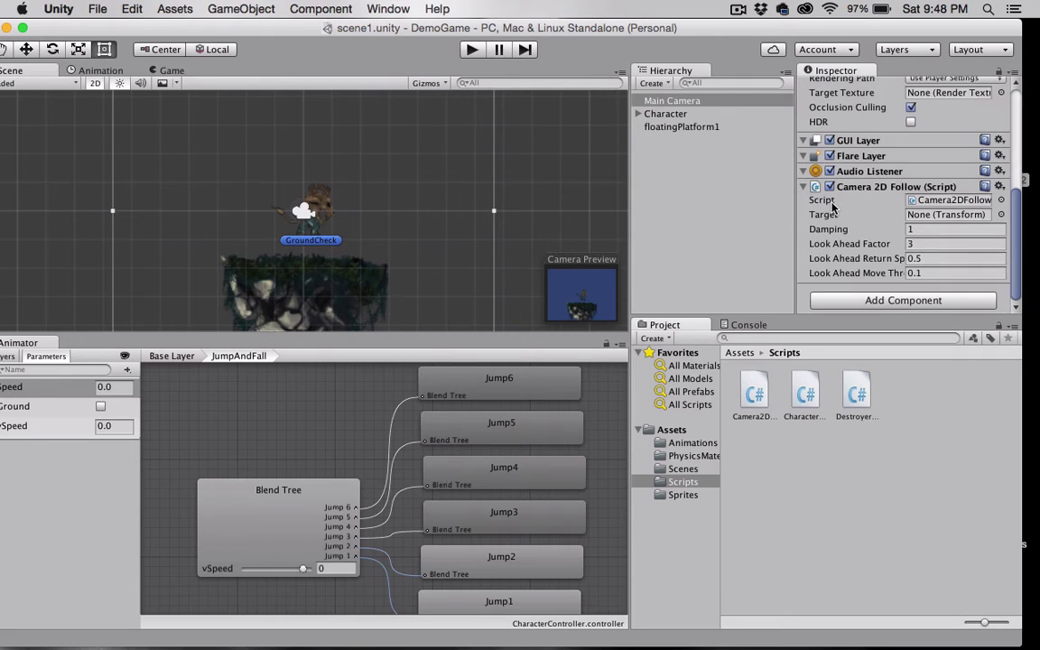
{"action": "left_click", "coordinate": [924, 215]}
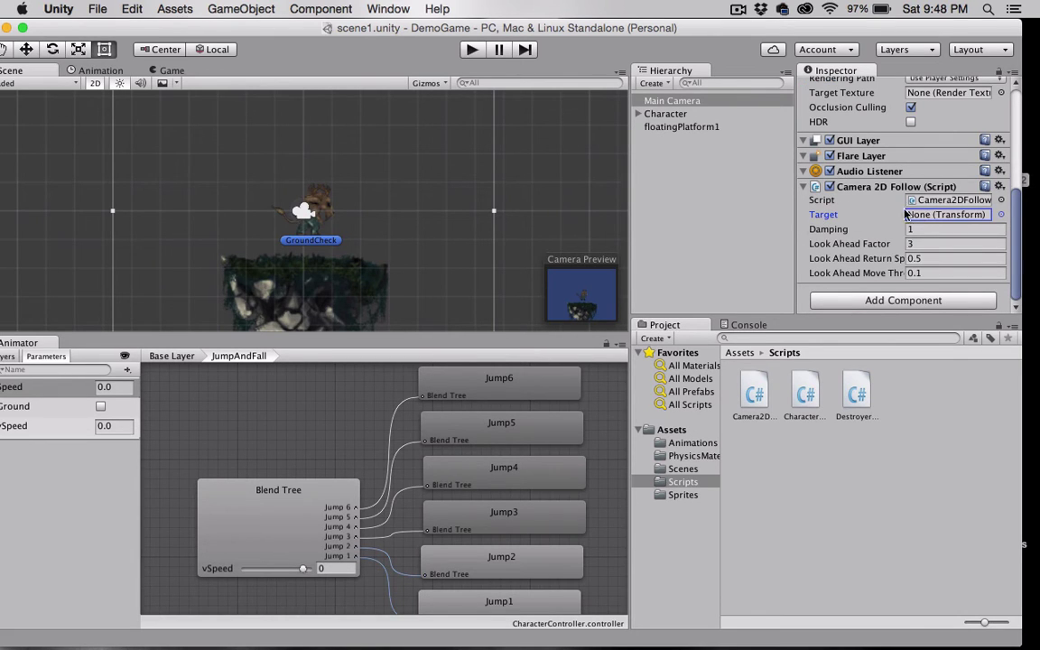
{"action": "left_click_drag", "start_coordinate": [650, 116], "coordinate": [925, 216]}
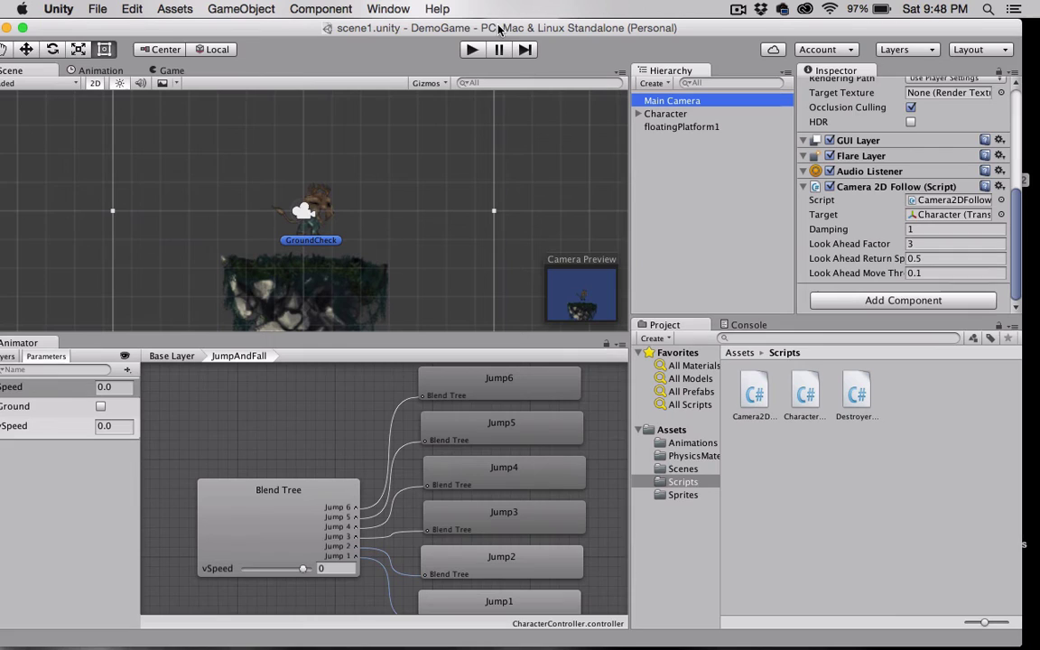
{"action": "left_click", "coordinate": [473, 50]}
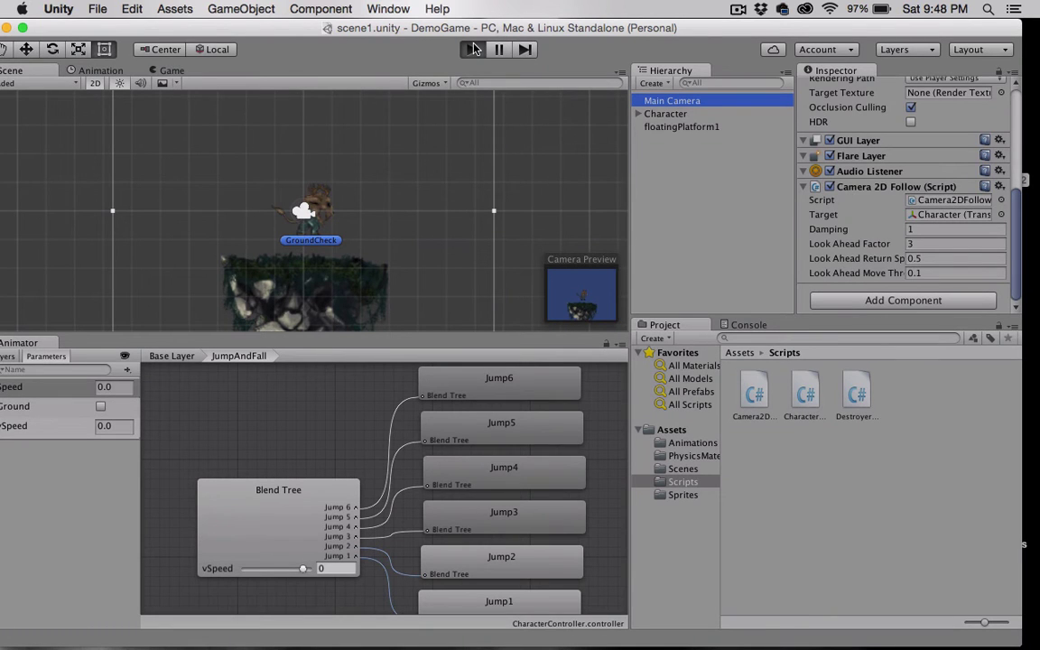
{"action": "key", "text": "Left"}
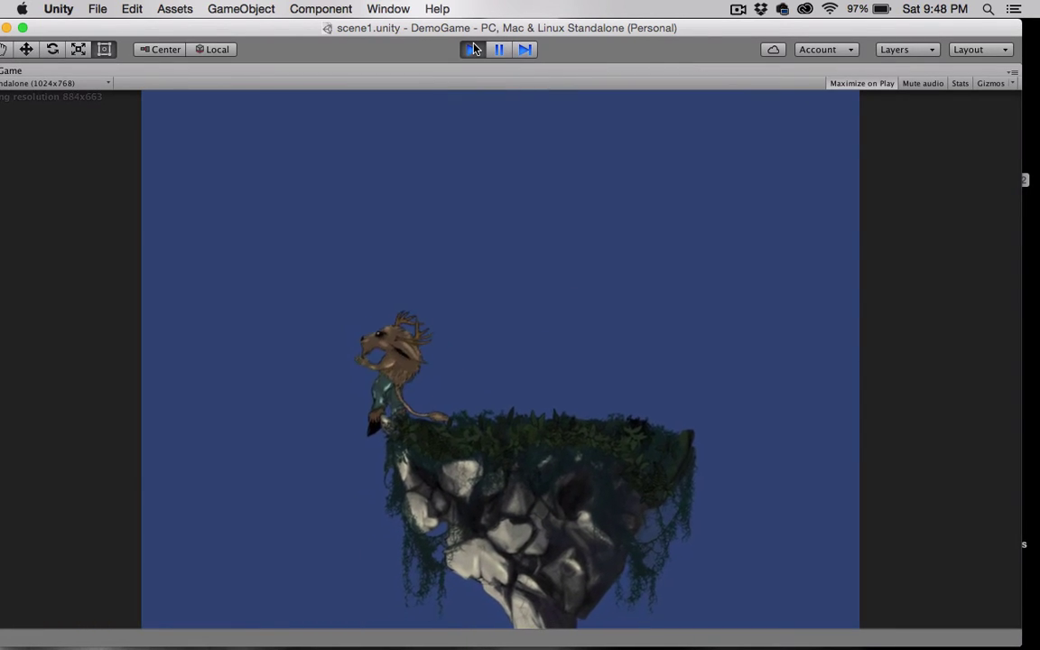
{"action": "key", "text": "Right"}
{"action": "key", "text": "Right"}
{"action": "key", "text": "Left"}
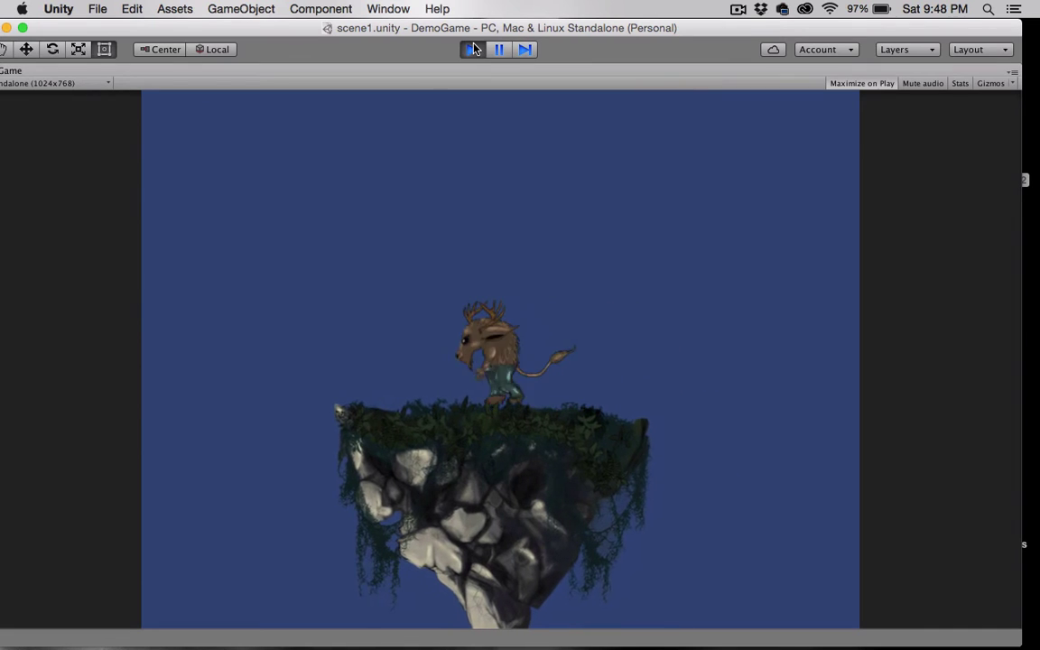
{"action": "key", "text": "Left"}
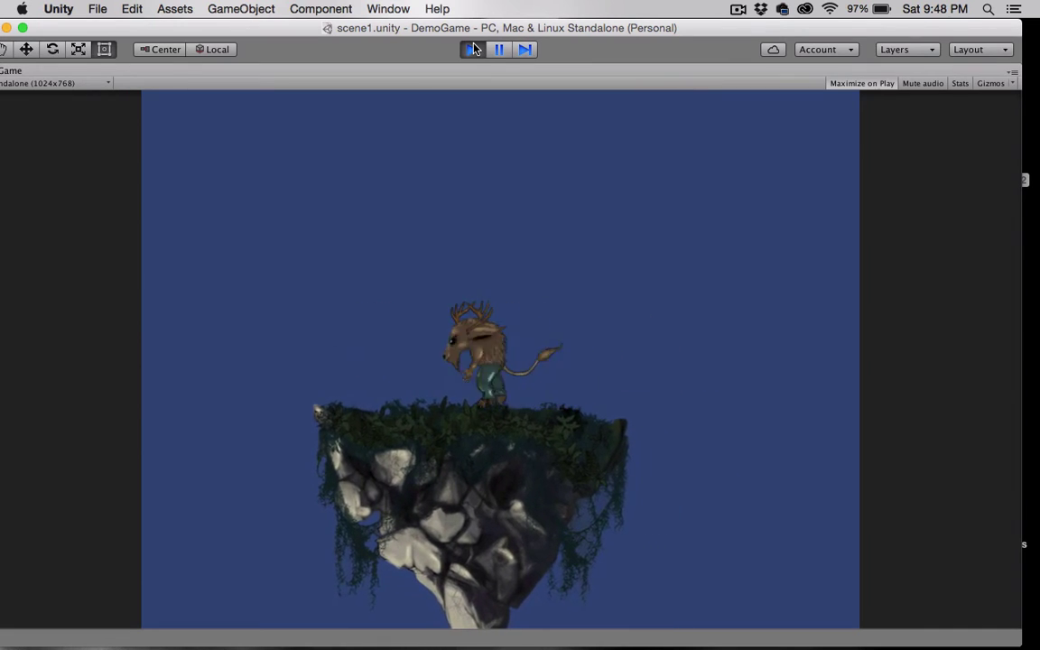
{"action": "key", "text": "Right"}
{"action": "key", "text": "Right"}
{"action": "key", "text": "space"}
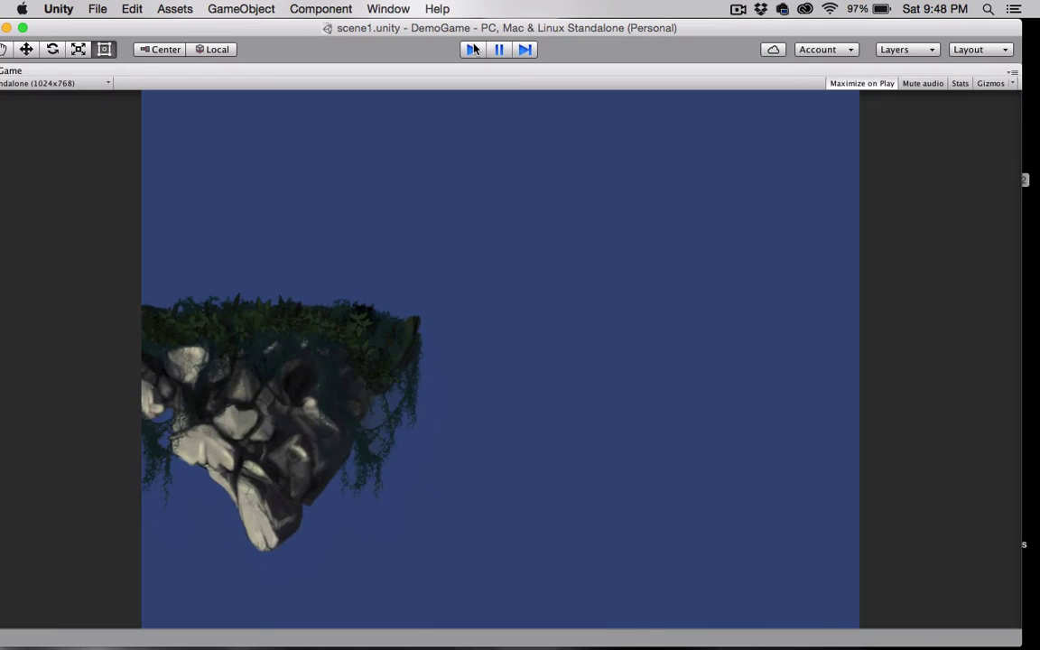
{"action": "left_click", "coordinate": [474, 49]}
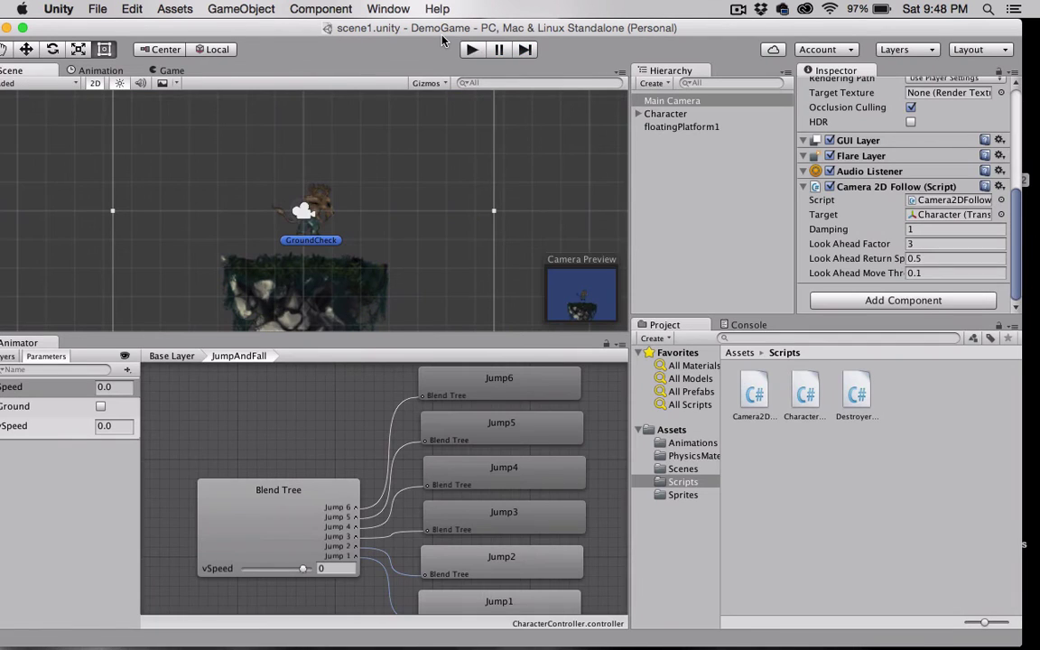
{"action": "left_click_drag", "start_coordinate": [429, 31], "coordinate": [434, 32]}
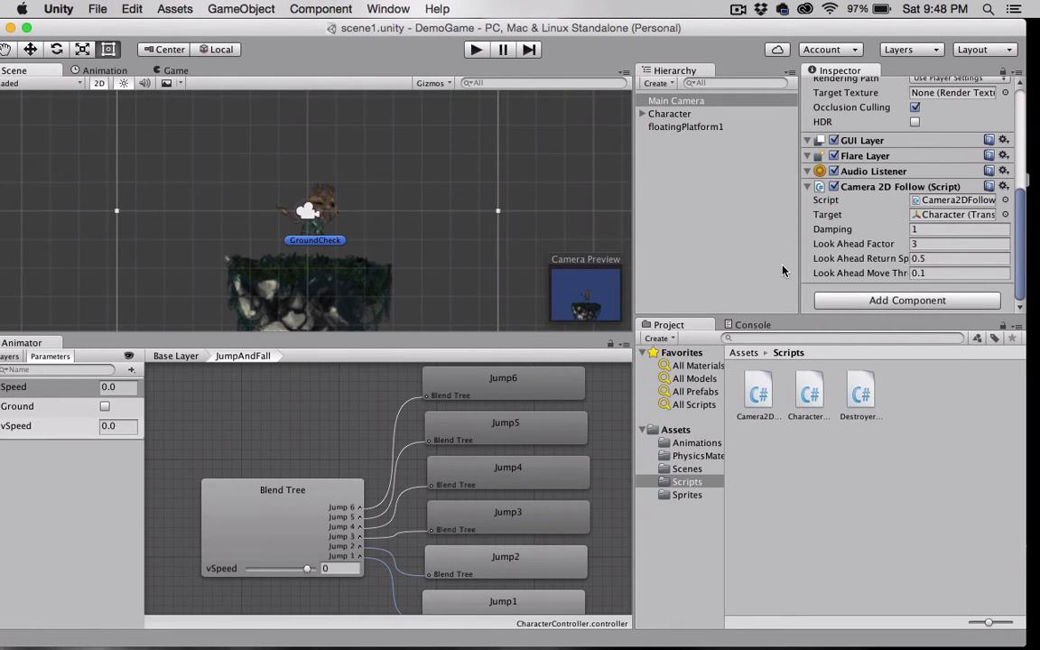
Step: Place the FloatingPlatform2 sprite right of the character and add an Edge Collider 2D to it
{"action": "left_click", "coordinate": [687, 495]}
{"action": "left_click_drag", "start_coordinate": [872, 393], "coordinate": [474, 285]}
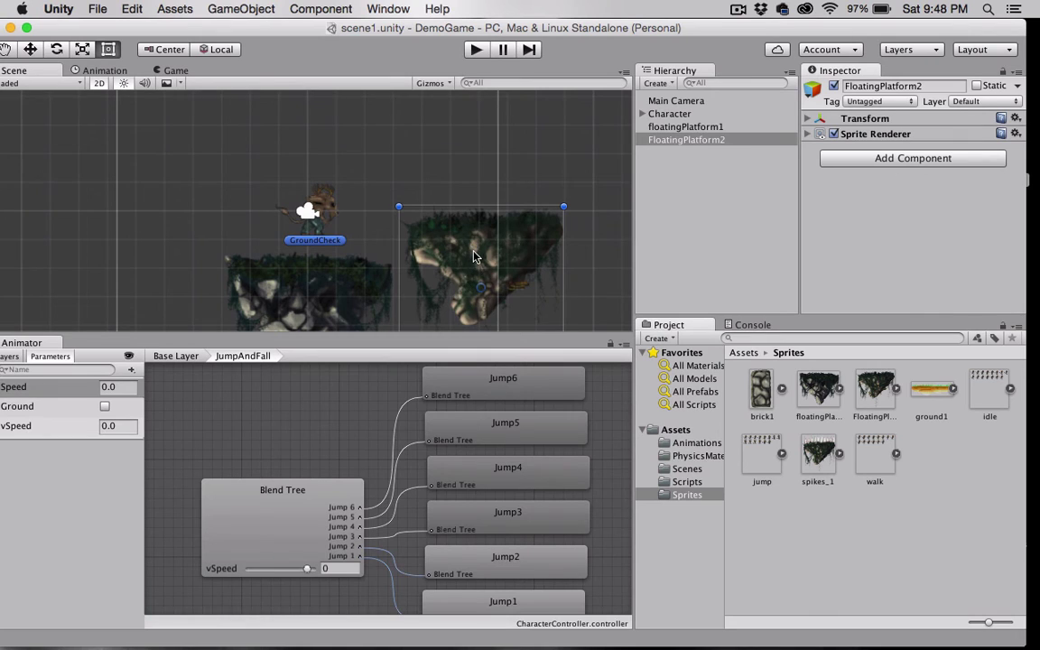
{"action": "left_click", "coordinate": [872, 158]}
{"action": "left_click", "coordinate": [858, 269]}
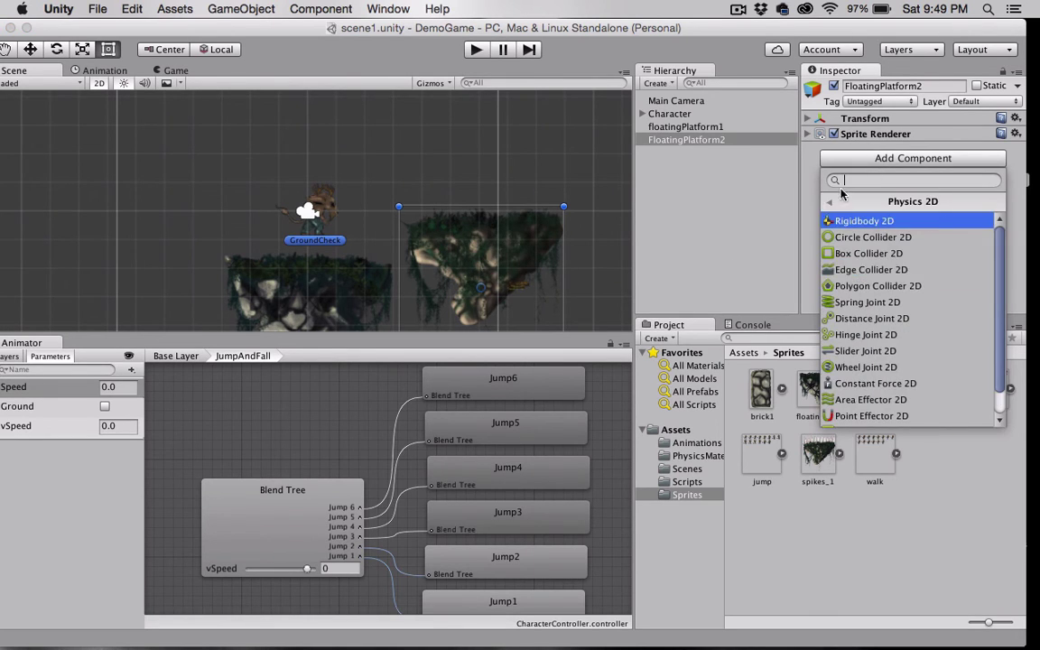
{"action": "left_click", "coordinate": [831, 269]}
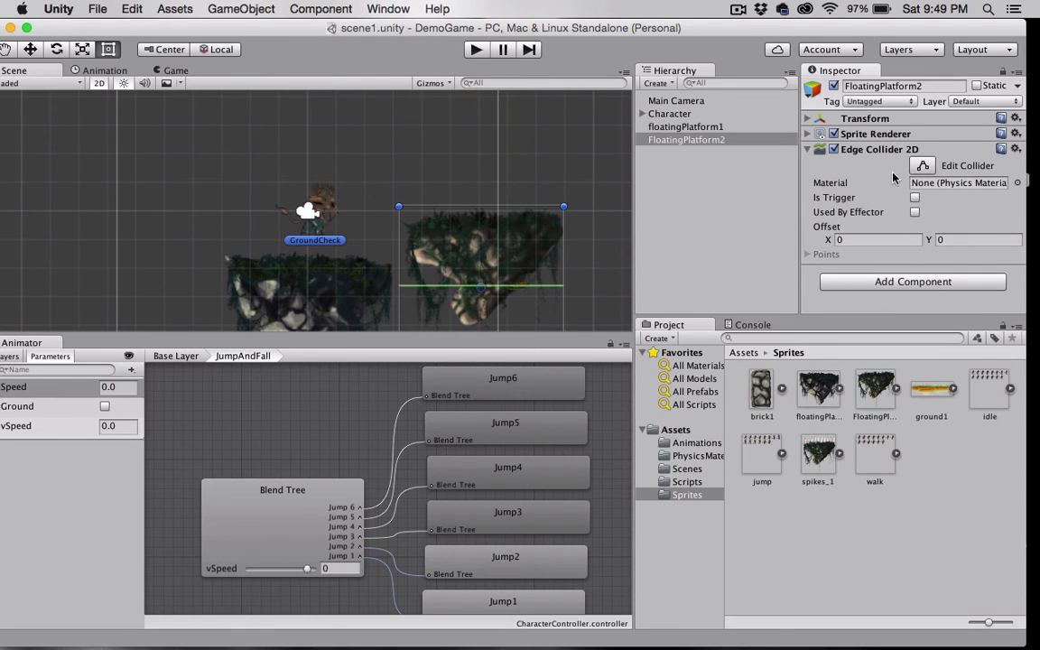
Step: Drag FloatingPlatform2's collider ends and midpoints to follow its top, corners and tapering sides
{"action": "left_click", "coordinate": [923, 165]}
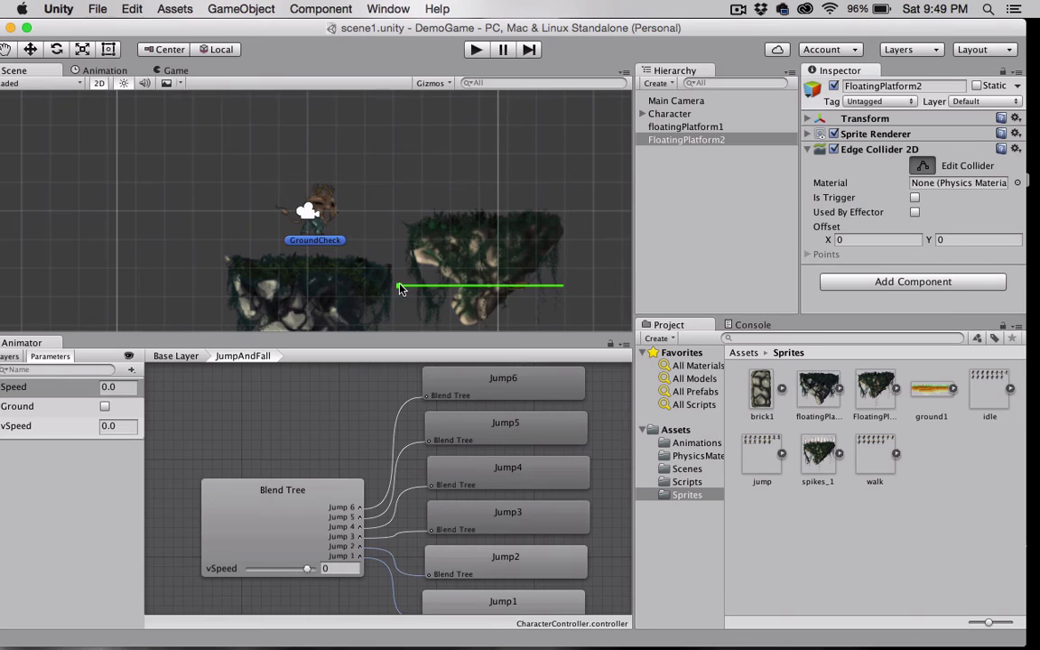
{"action": "left_click_drag", "start_coordinate": [399, 287], "coordinate": [553, 229]}
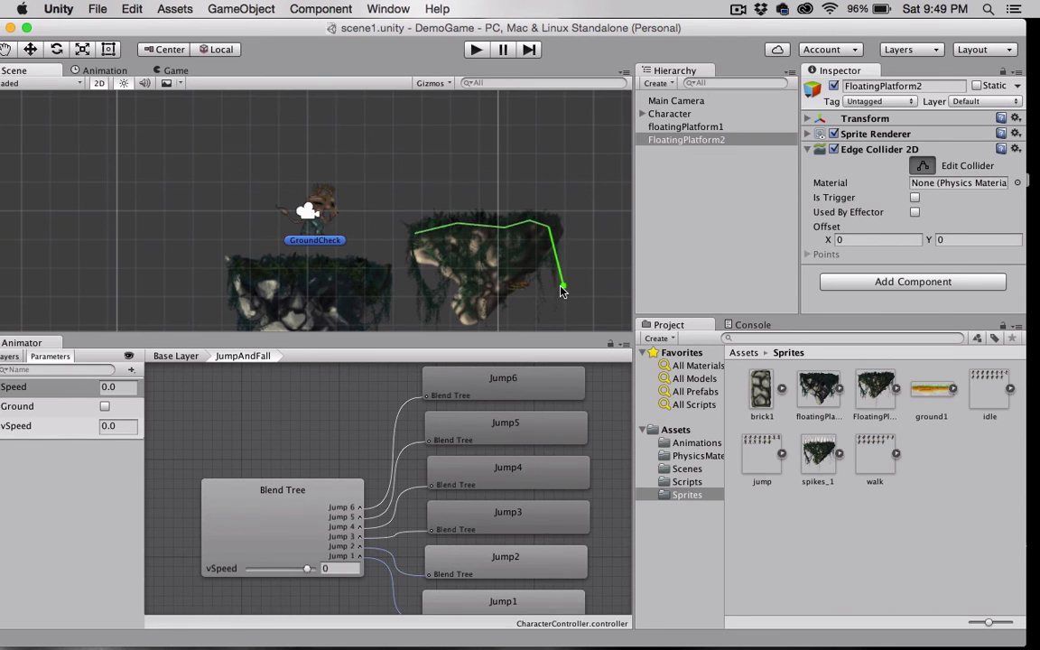
{"action": "left_click_drag", "start_coordinate": [563, 288], "coordinate": [439, 311]}
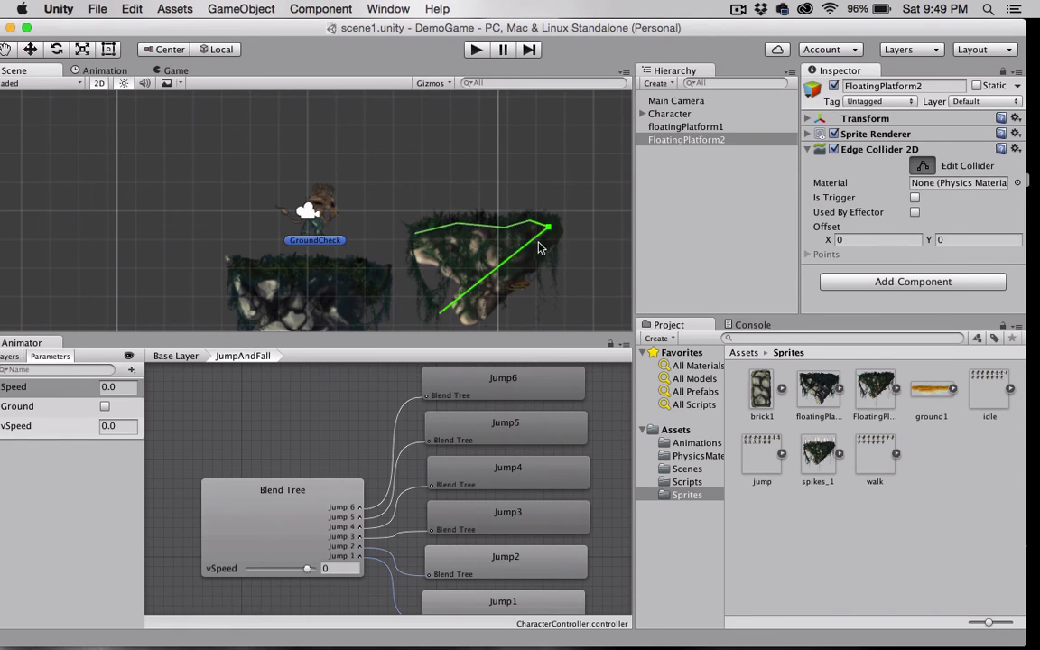
{"action": "left_click_drag", "start_coordinate": [521, 252], "coordinate": [547, 229]}
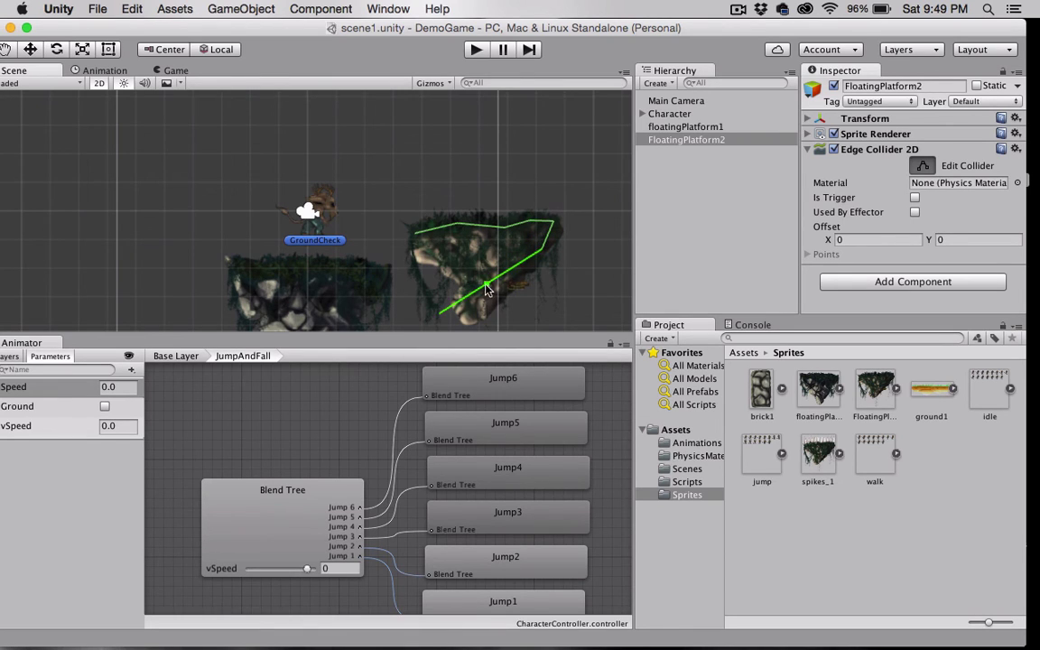
{"action": "left_click_drag", "start_coordinate": [497, 285], "coordinate": [474, 334]}
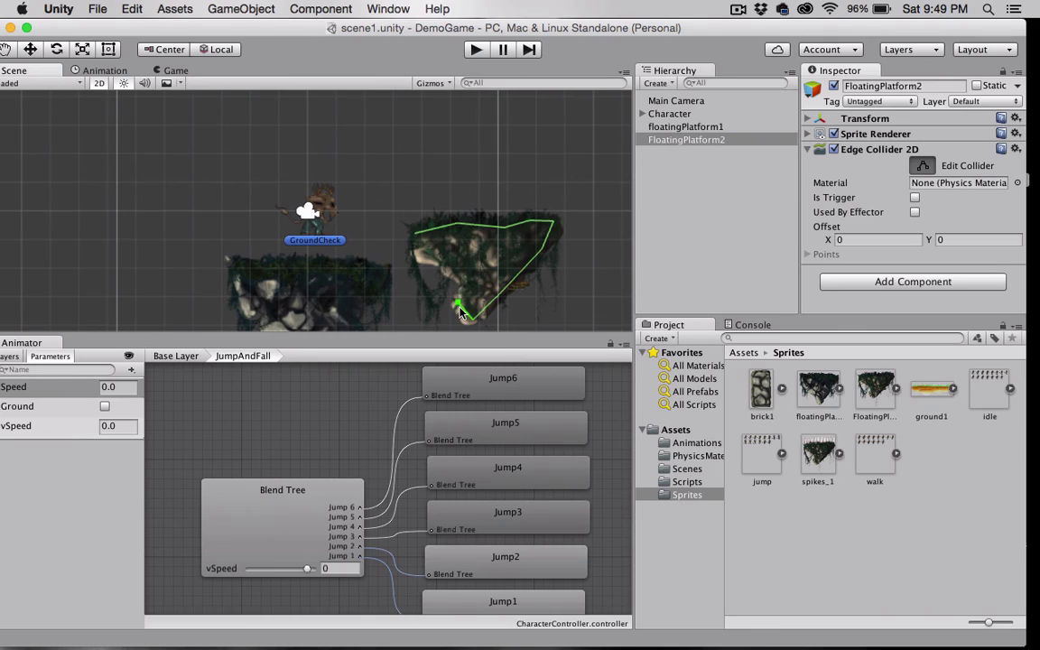
{"action": "left_click_drag", "start_coordinate": [460, 310], "coordinate": [395, 236]}
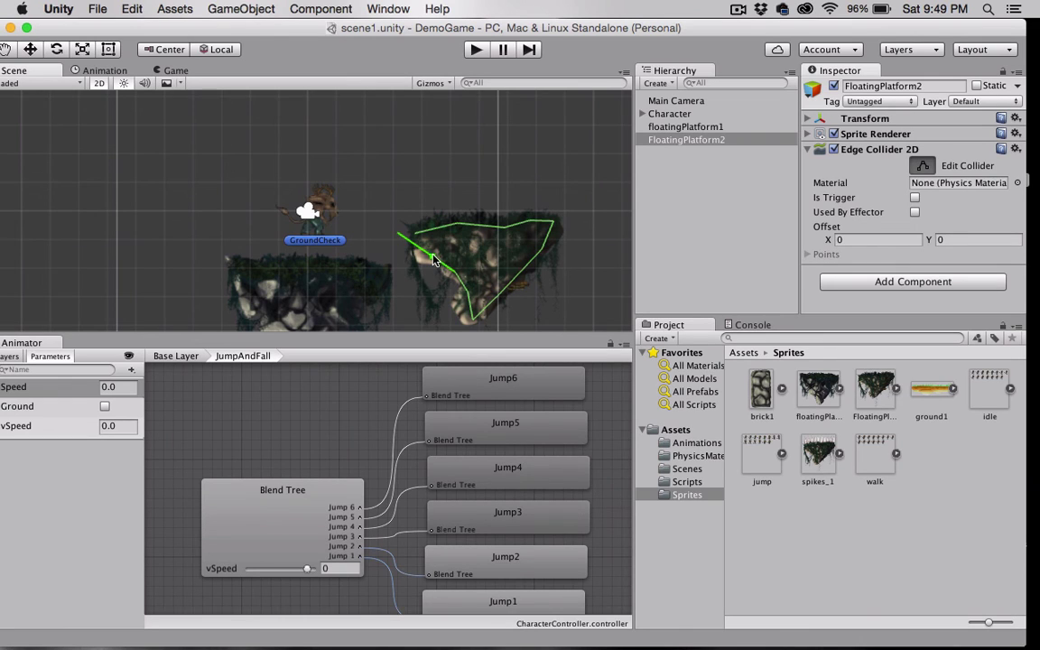
{"action": "left_click_drag", "start_coordinate": [399, 232], "coordinate": [450, 273]}
Step: Enter Play mode to test the scene with both floating platforms
{"action": "left_click", "coordinate": [476, 51]}
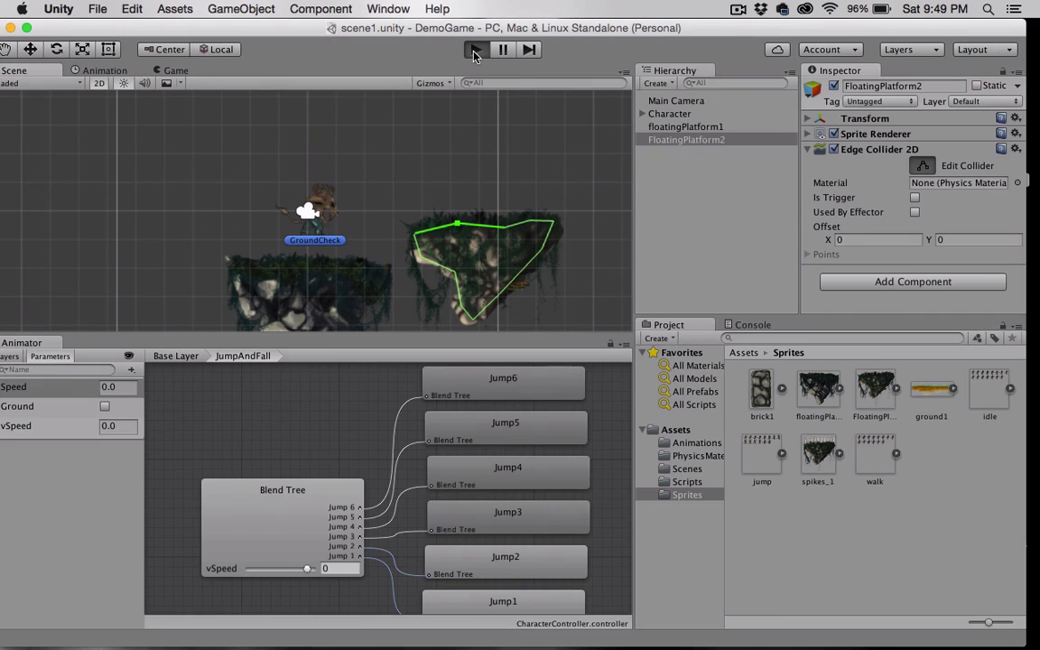